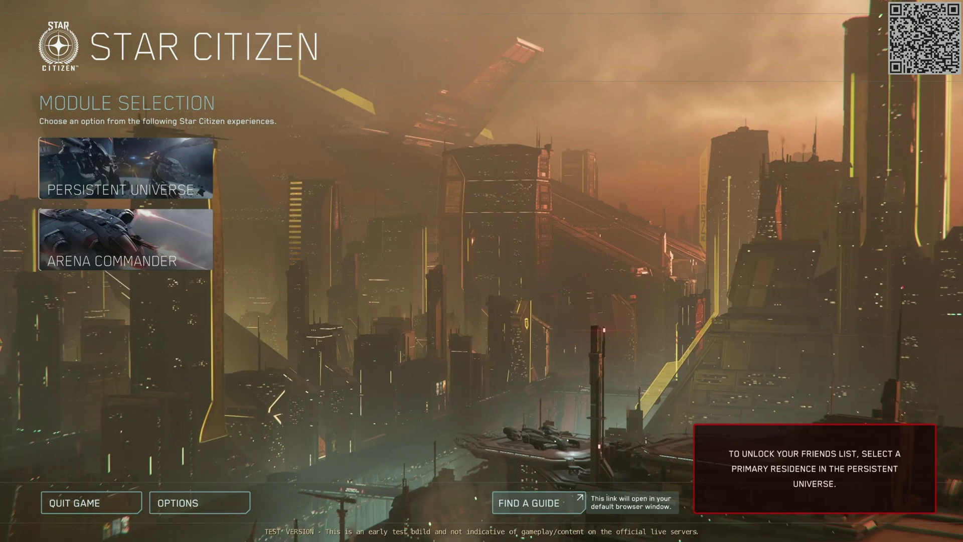
- Open the game options and set both Show Hints and Control Hints to No
left_click(200, 503)
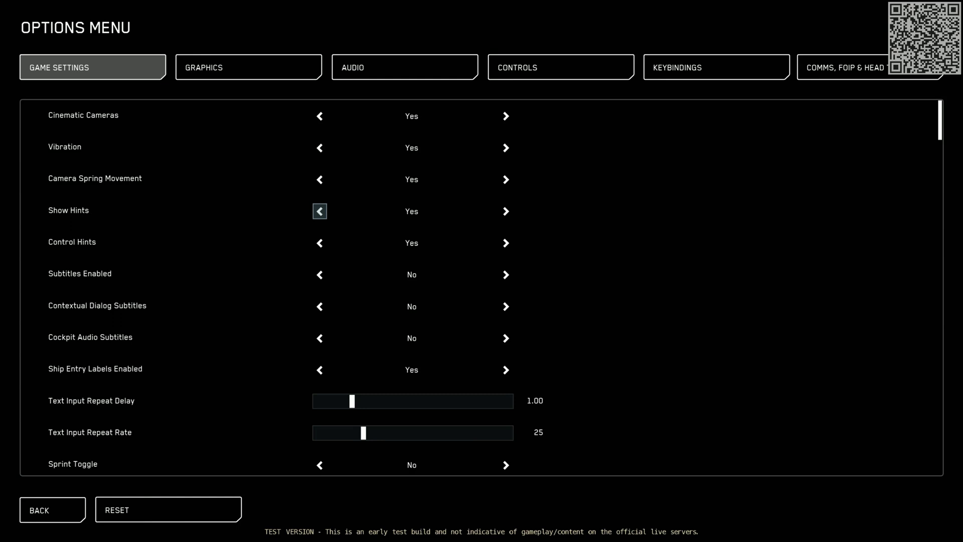
left_click(320, 211)
left_click(320, 243)
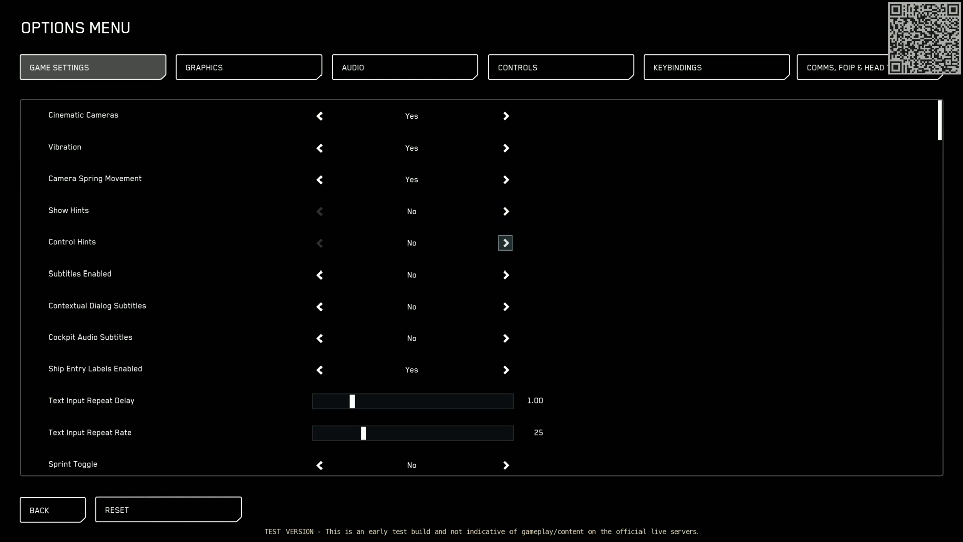
- Set Aim Down Sights Toggle to Yes in the game settings
scroll(482, 291, "down", 3)
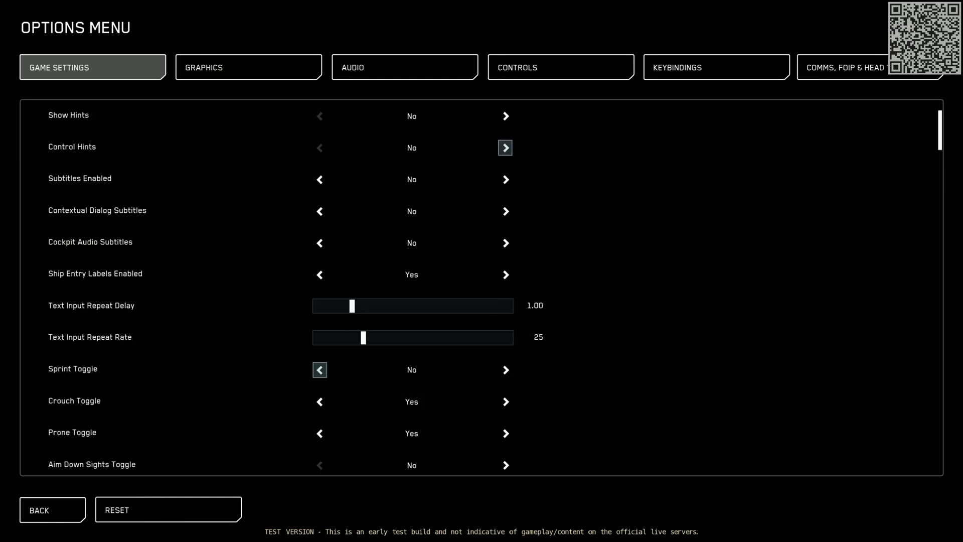
scroll(320, 370, "down", 1)
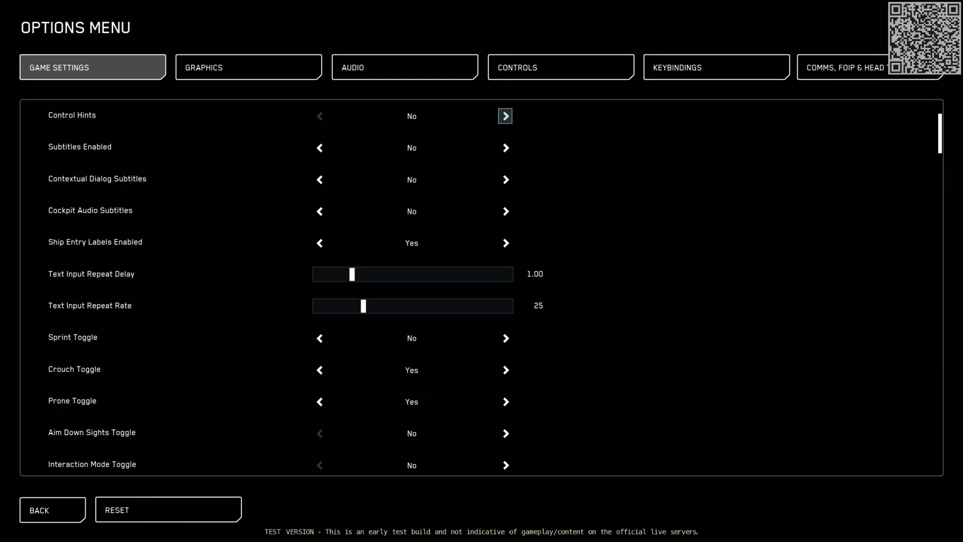
left_click(506, 433)
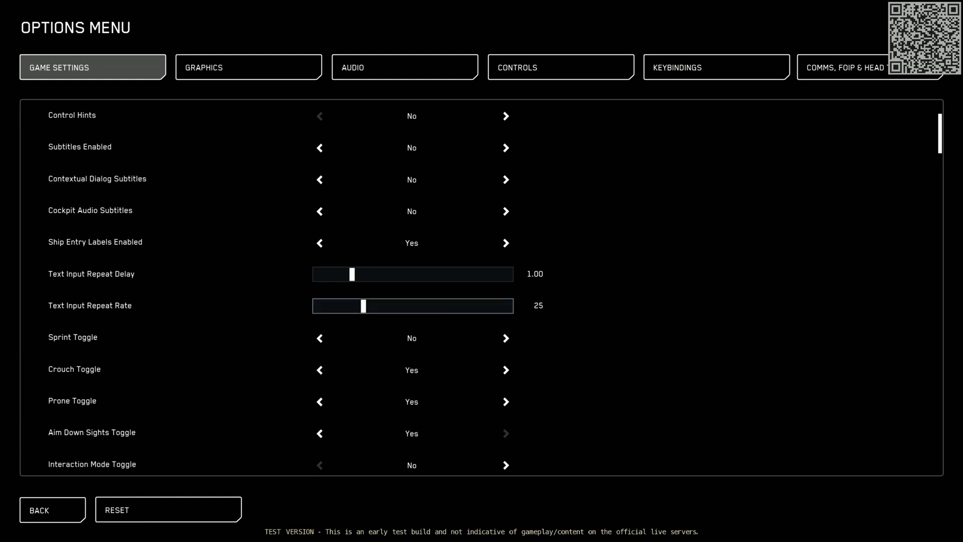
- Set the flight options GSafe - Defaults On and Proximity Assist Defaults On to No
scroll(412, 306, "down", 1)
scroll(313, 313, "down", 1)
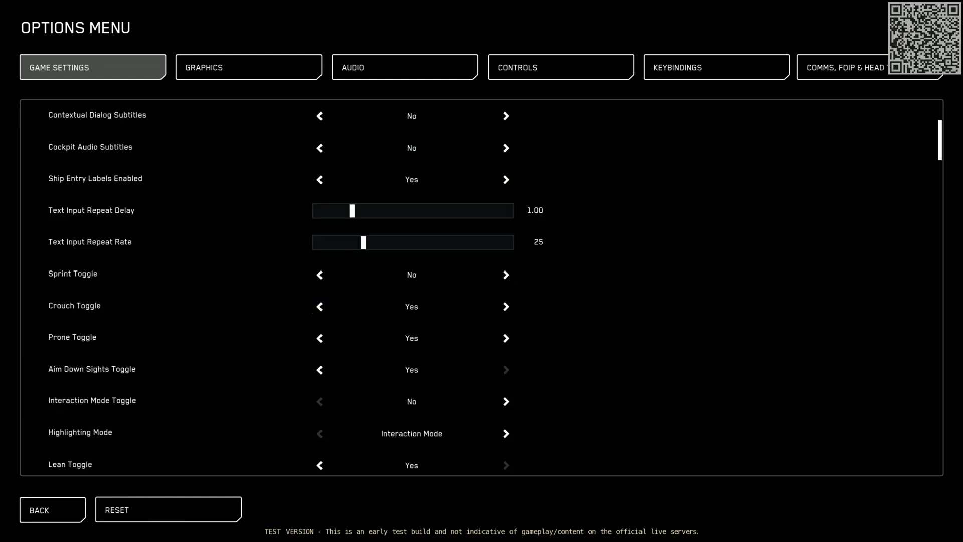
scroll(411, 291, "down", 1)
scroll(320, 306, "down", 1)
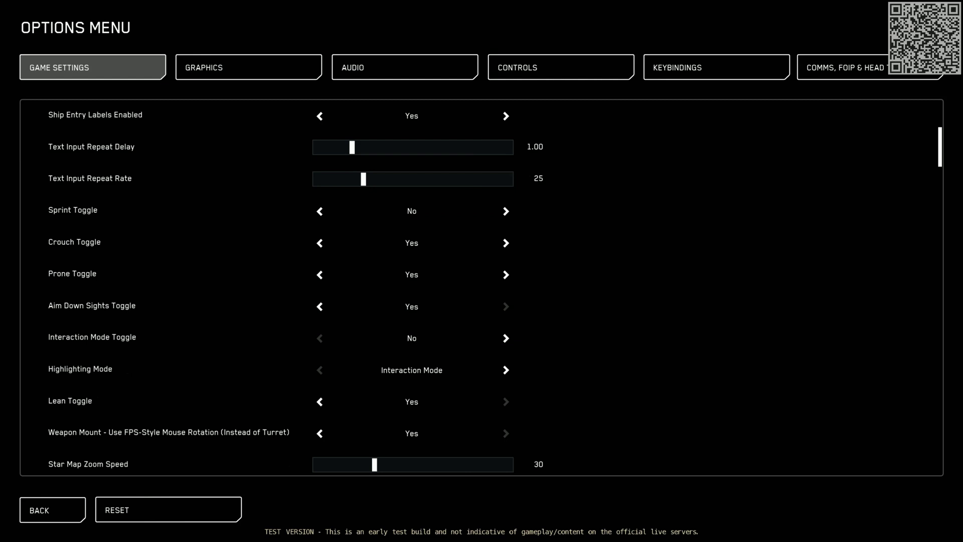
scroll(320, 402, "down", 3)
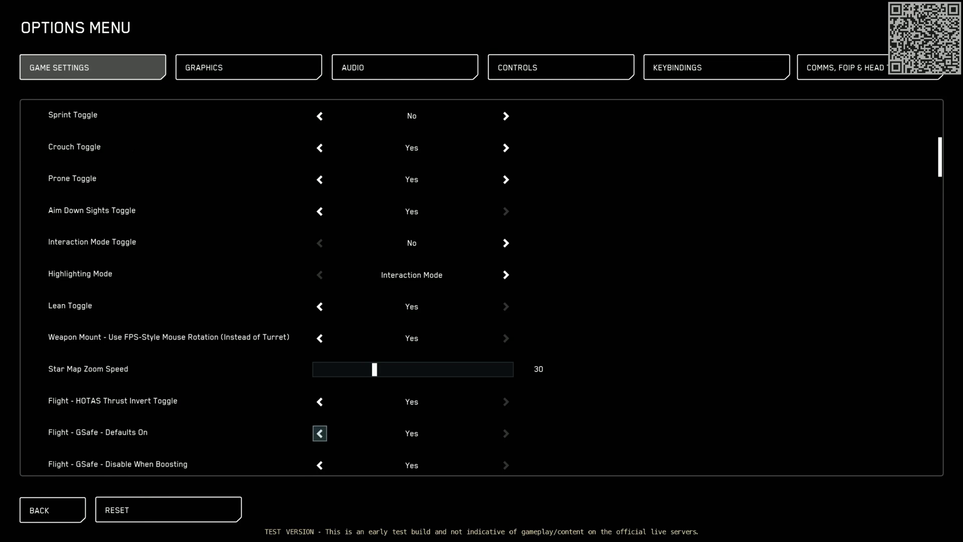
left_click(320, 434)
scroll(411, 291, "down", 2)
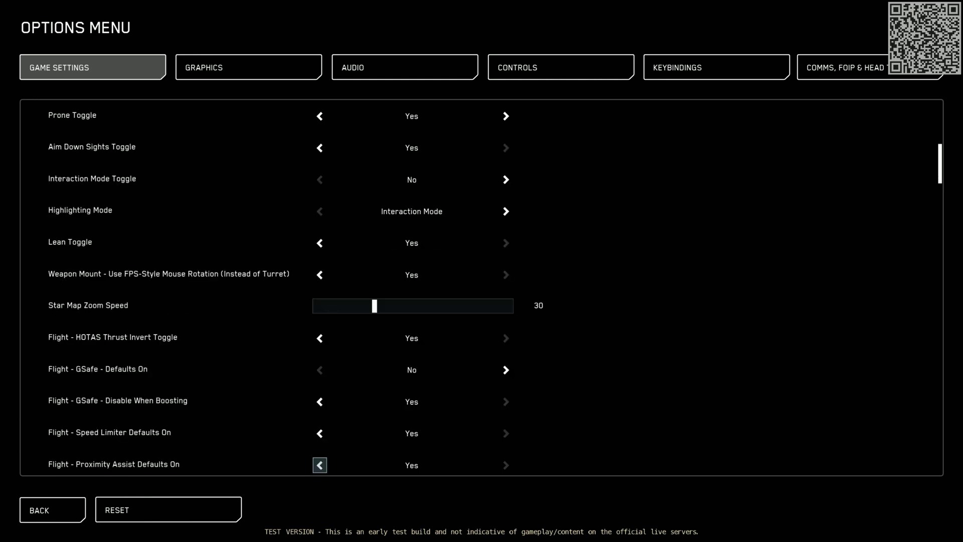
left_click(320, 465)
- Set the Pilot E.S.P. zone size to 20.00 degrees and its dampening curvature to 1.00
scroll(320, 465, "down", 2)
scroll(319, 465, "down", 1)
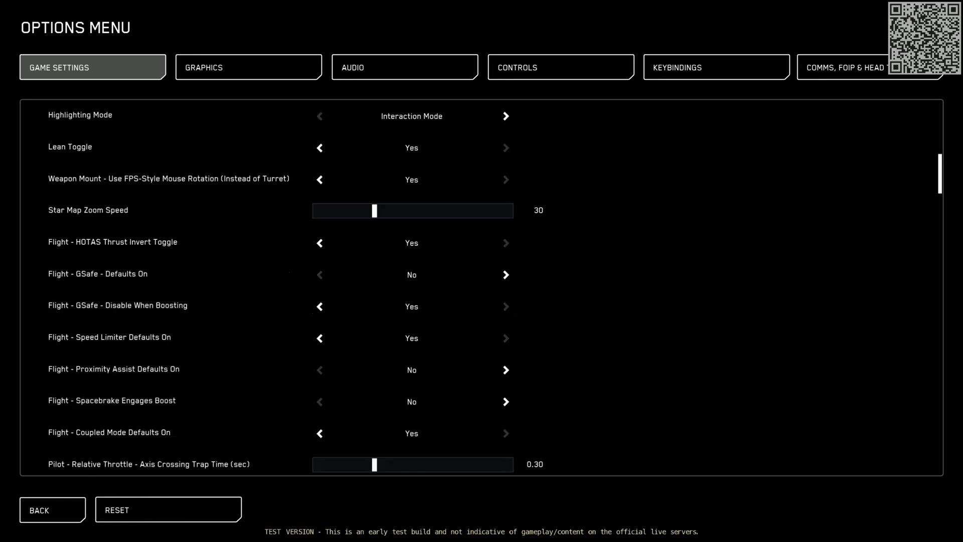
scroll(296, 292, "down", 2)
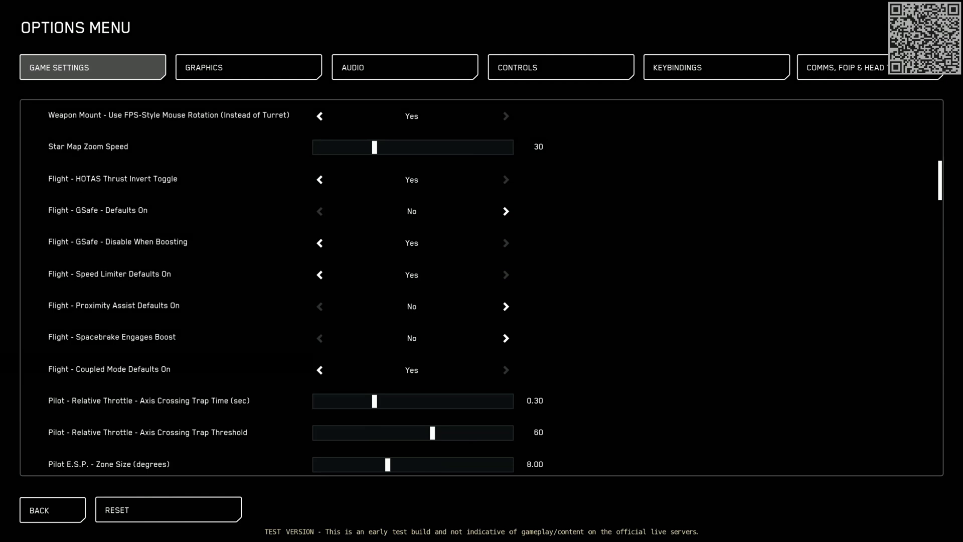
scroll(411, 369, "down", 3)
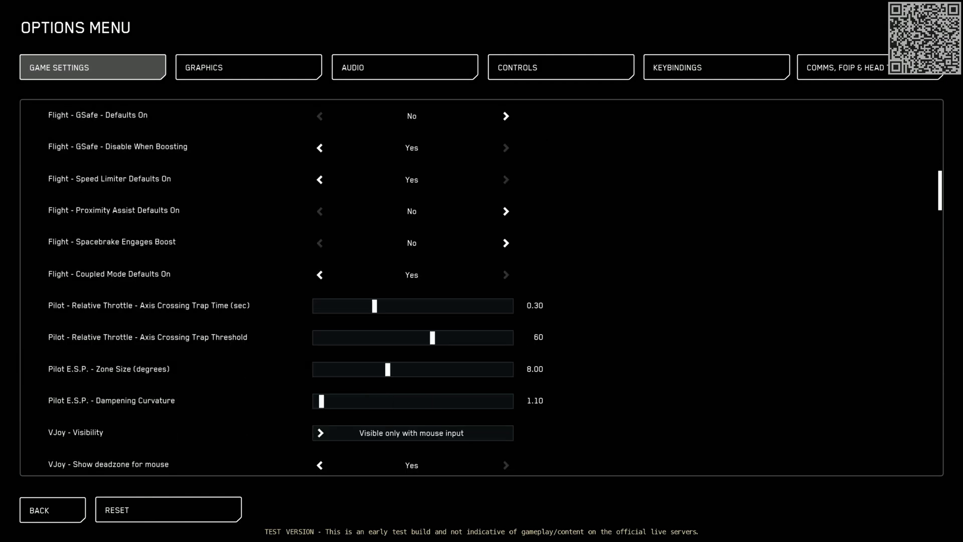
left_click_drag(388, 369, 511, 369)
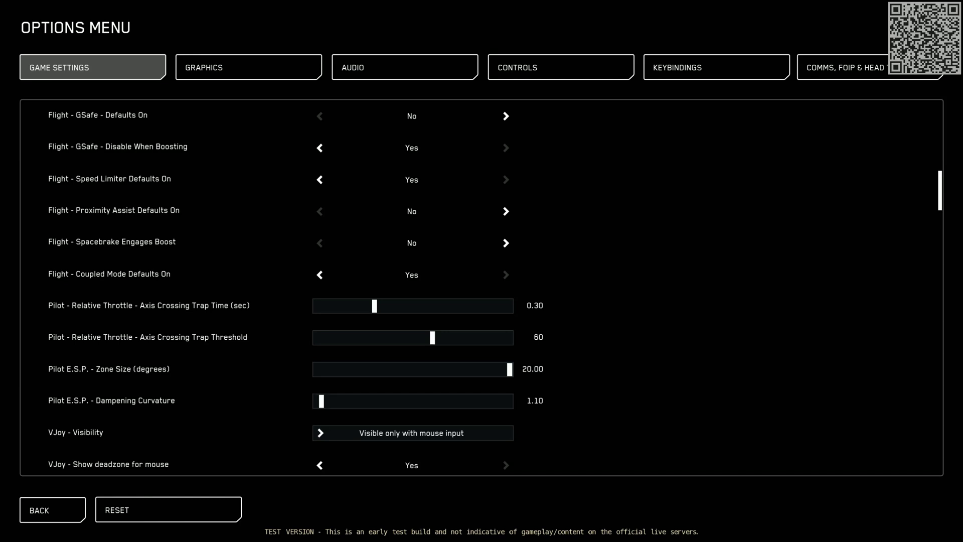
left_click_drag(321, 401, 329, 402)
key("Left")
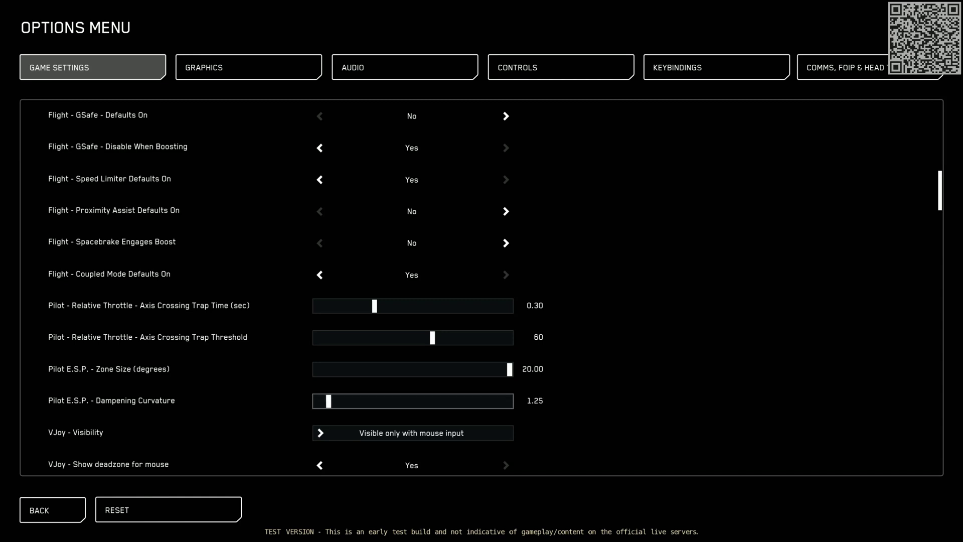
left_click_drag(328, 402, 317, 402)
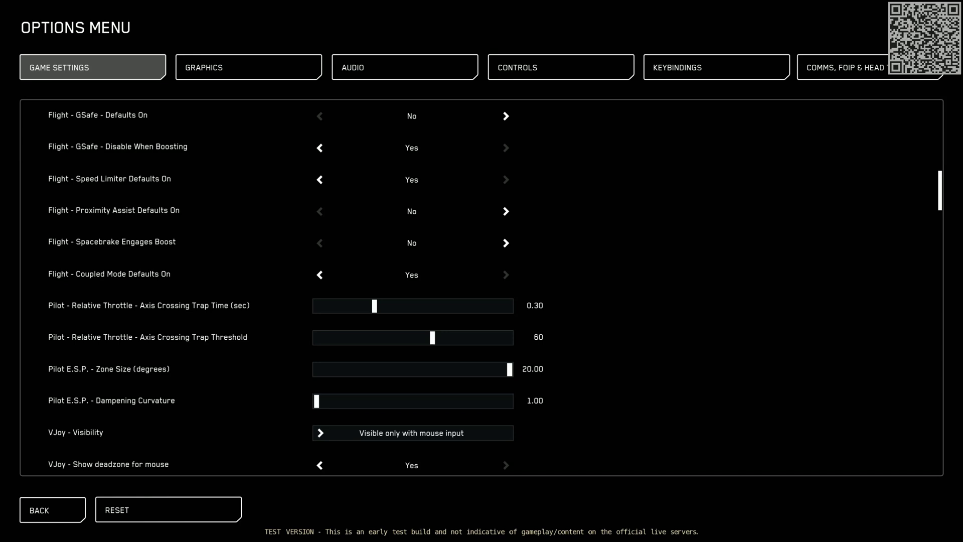
- Reduce the Pilot VJoy yaw range to 4.00 degrees
scroll(482, 287, "down", 1)
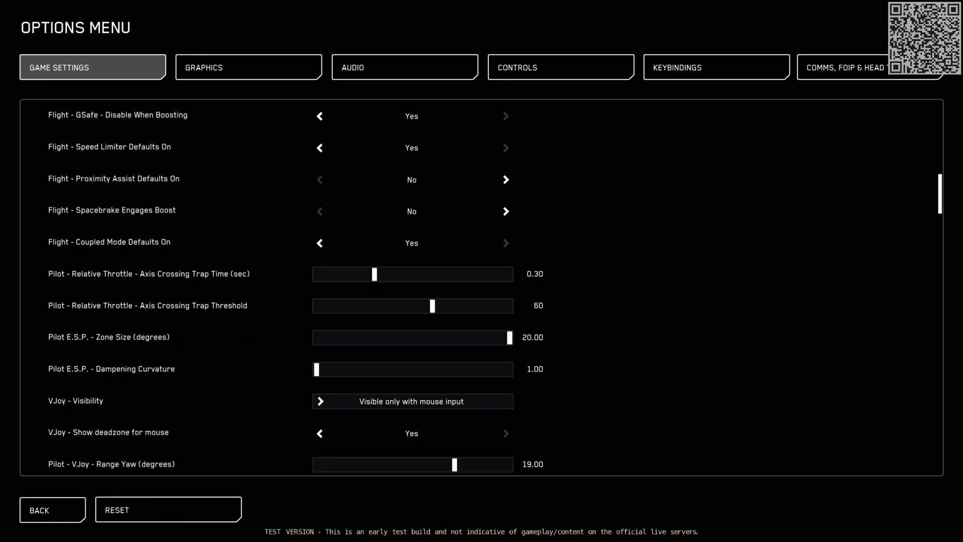
key("Down")
key("Down")
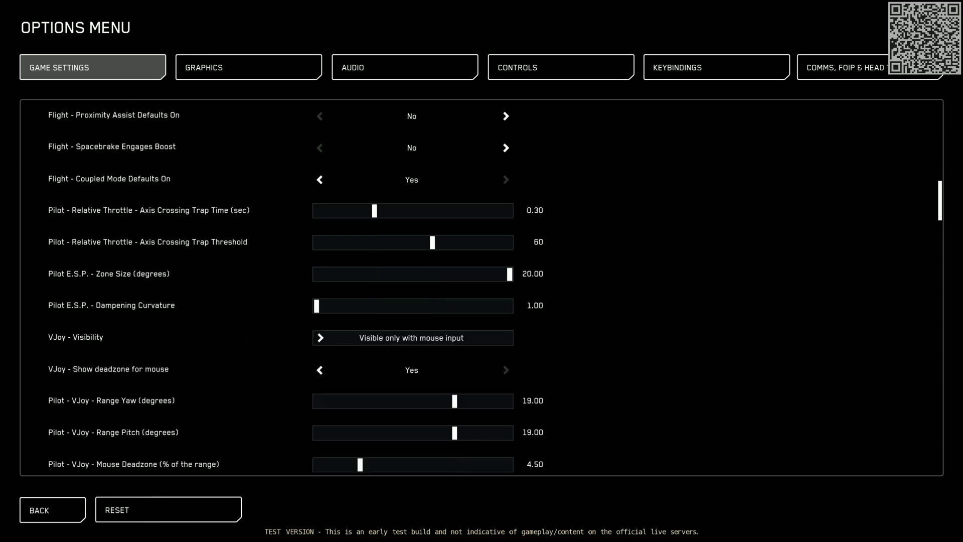
key("Down")
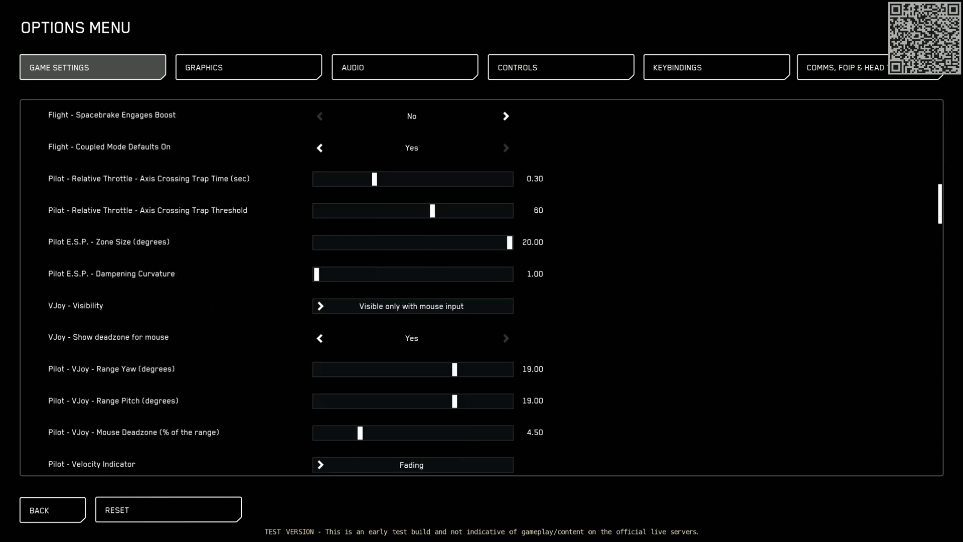
key("Left")
key("Left")
key("Left")
key("Left")
key("Left")
key("Left")
key("Left")
key("Left")
key("Left")
key("Left")
key("Left")
key("Left")
key("Left")
key("Left")
key("Left")
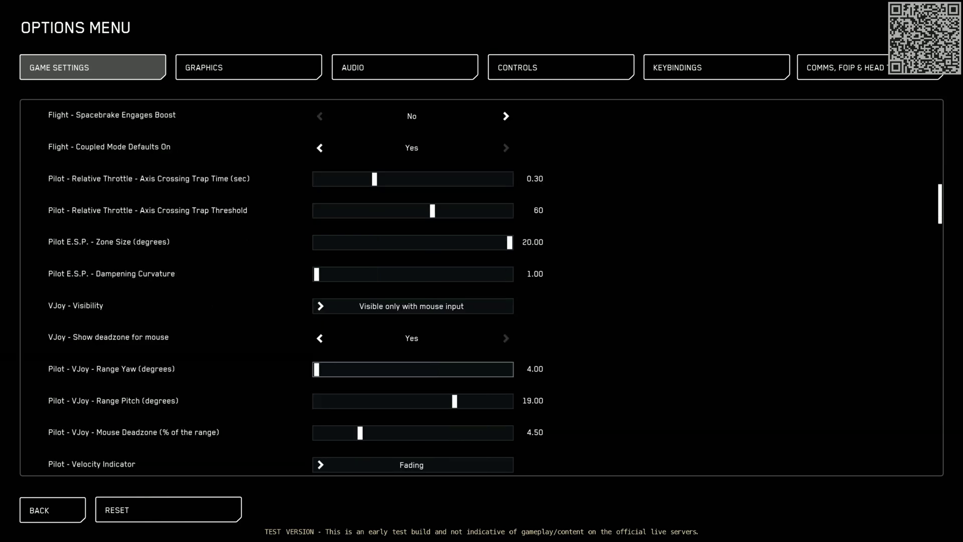
- Reduce the Pilot VJoy pitch range to 4.00 degrees
key("Down")
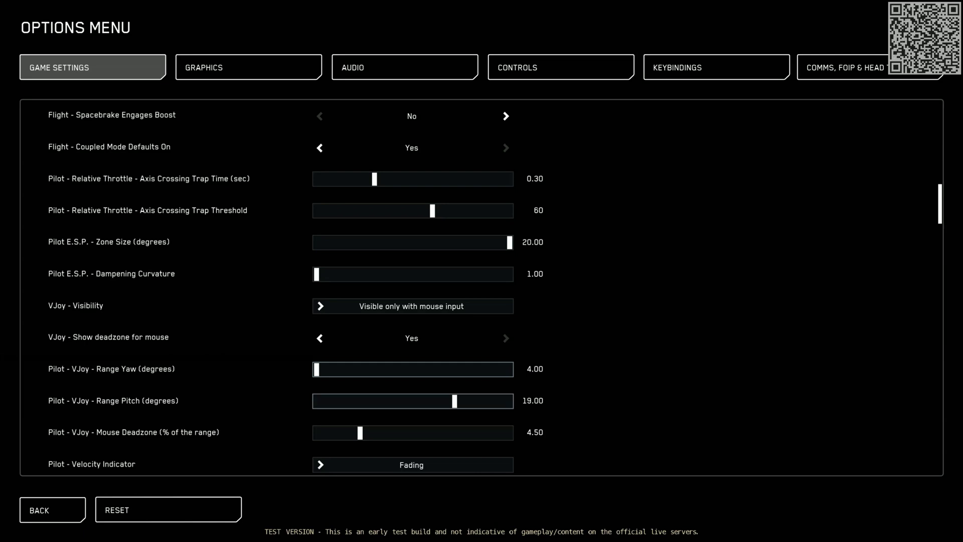
key("Left")
key("Left")
key("Left")
key("Left")
key("Left")
key("Left")
key("Left")
key("Left")
key("Left")
key("Left")
key("Left")
key("Left")
key("Left")
key("Left")
key("Left")
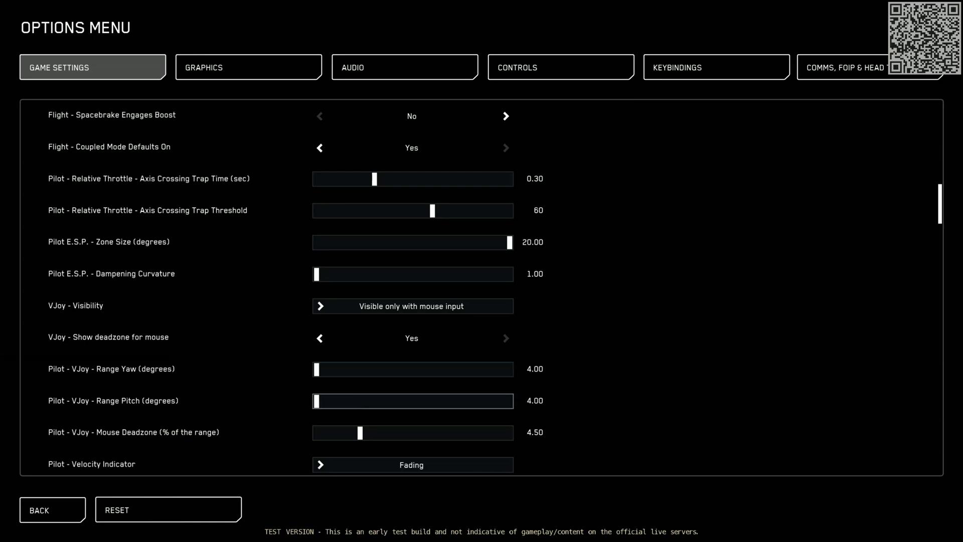
- Set the Pilot VJoy mouse deadzone to 0.00 percent of the range
key("Down")
key("Left")
key("Left")
key("Left")
key("Left")
key("Left")
key("Left")
key("Left")
key("Left")
key("Left")
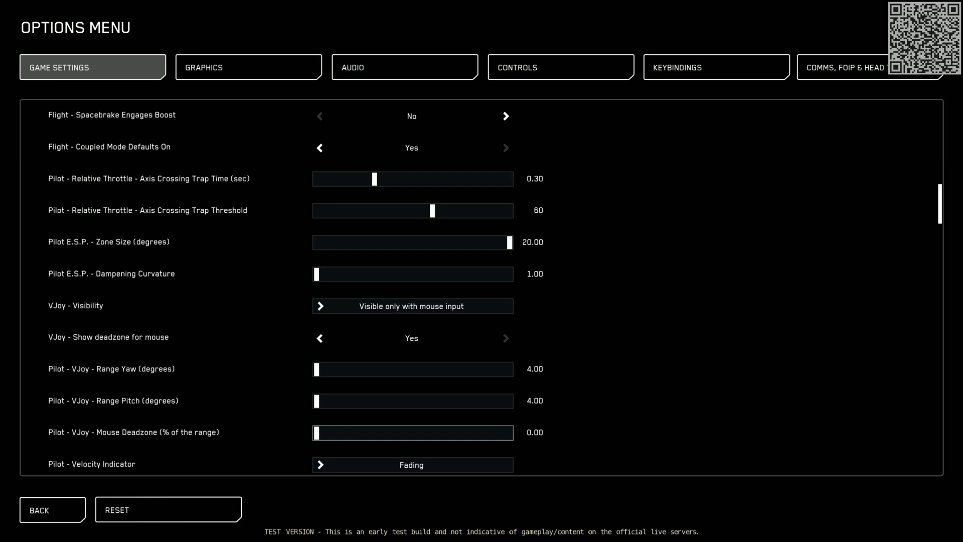
- Set the Pilot Velocity Indicator to Always On
key("Down")
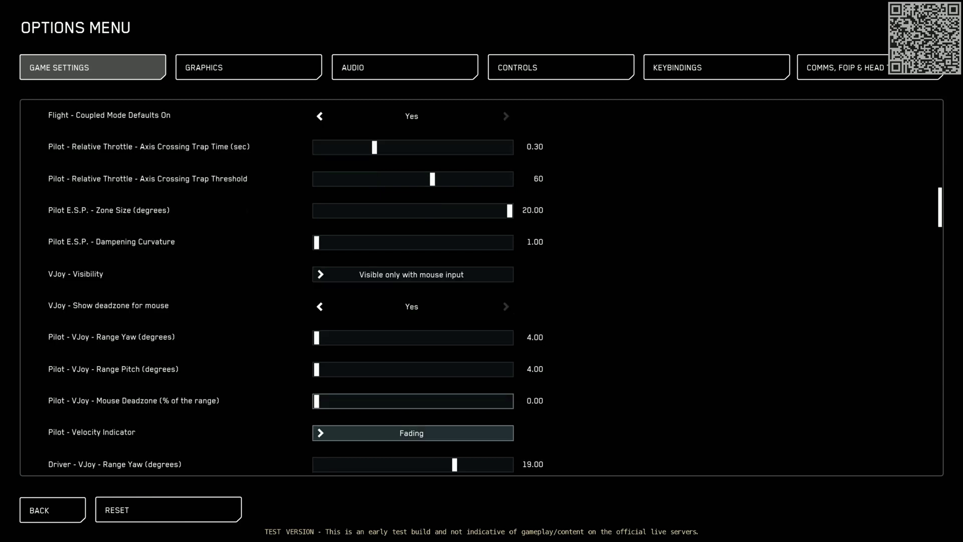
key("Return")
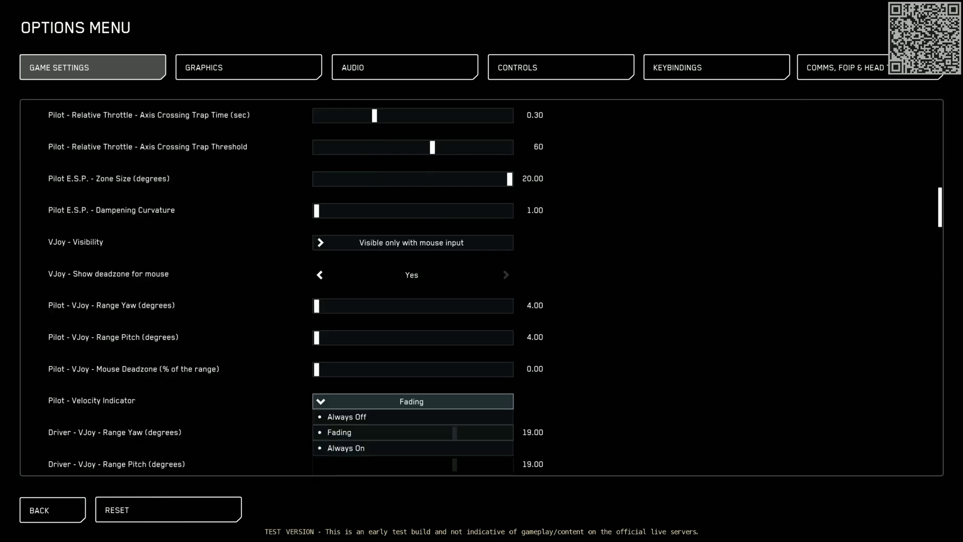
key("Down")
key("Return")
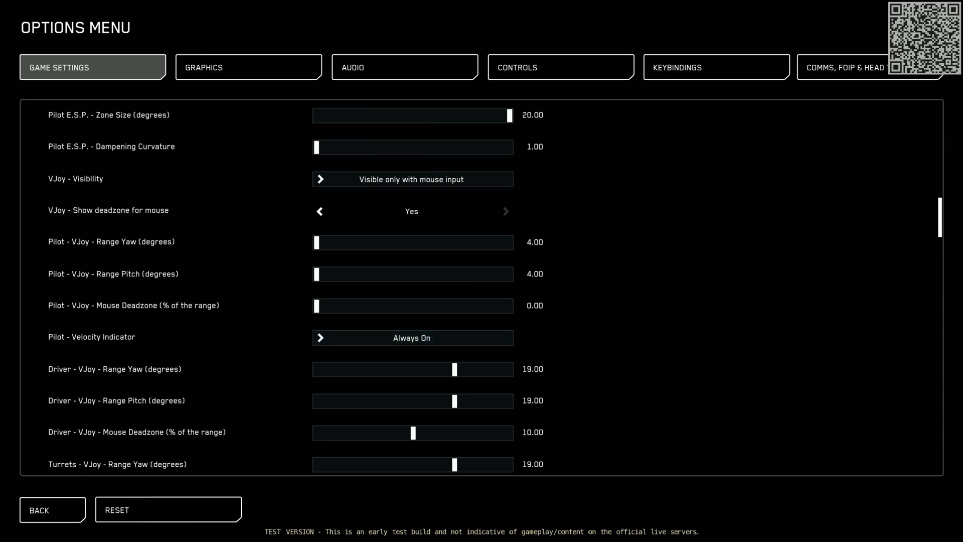
- Set the VJoy mouse deadzone to 0.00 for both Driver and Turrets
scroll(295, 289, "down", 1)
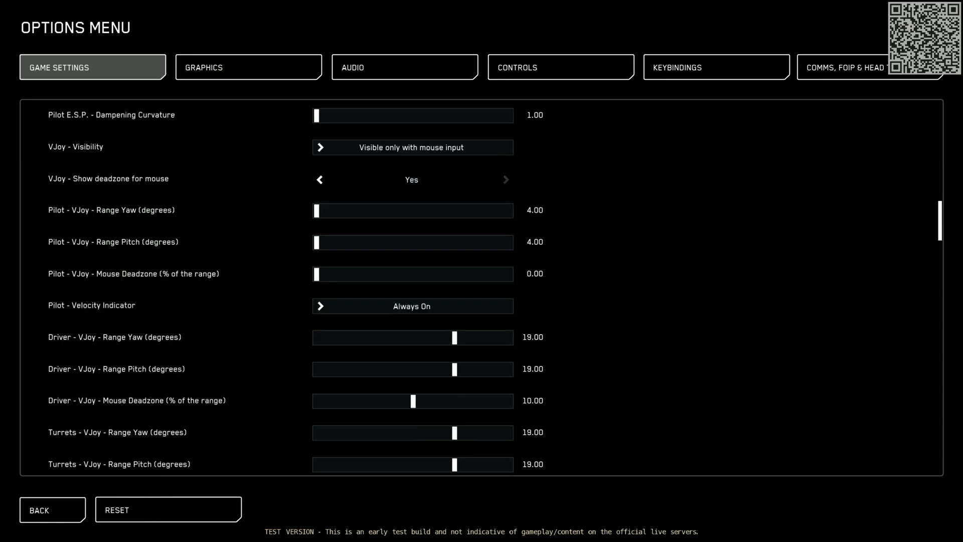
left_click_drag(414, 401, 316, 402)
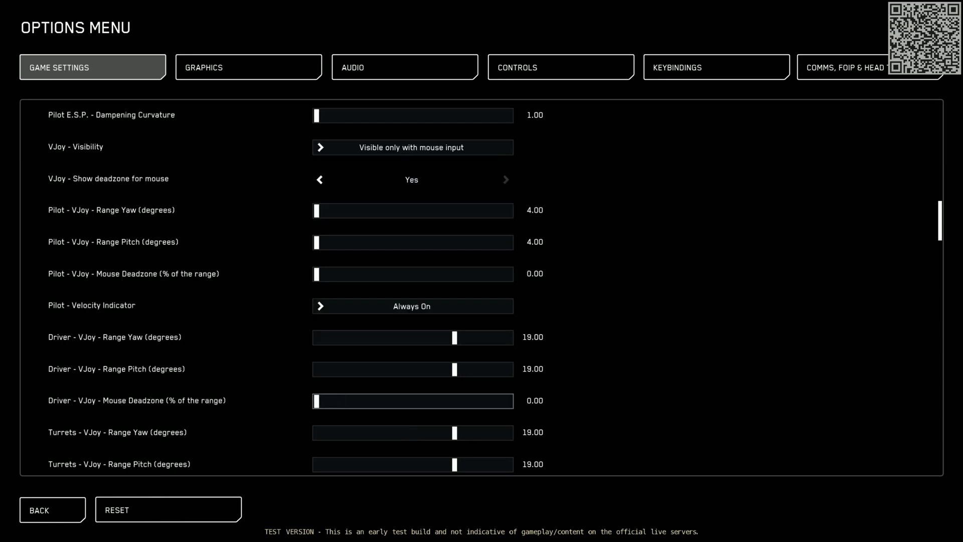
scroll(354, 289, "down", 2)
left_click_drag(354, 432, 315, 432)
scroll(315, 432, "down", 1)
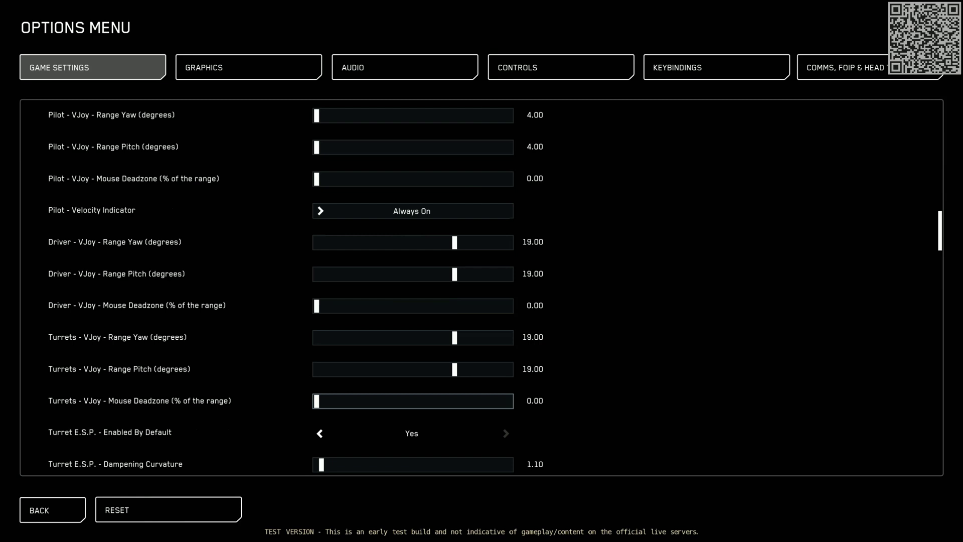
- Try other Turret E.S.P. zone sizes and return the setting to 8.00 degrees
scroll(296, 292, "down", 2)
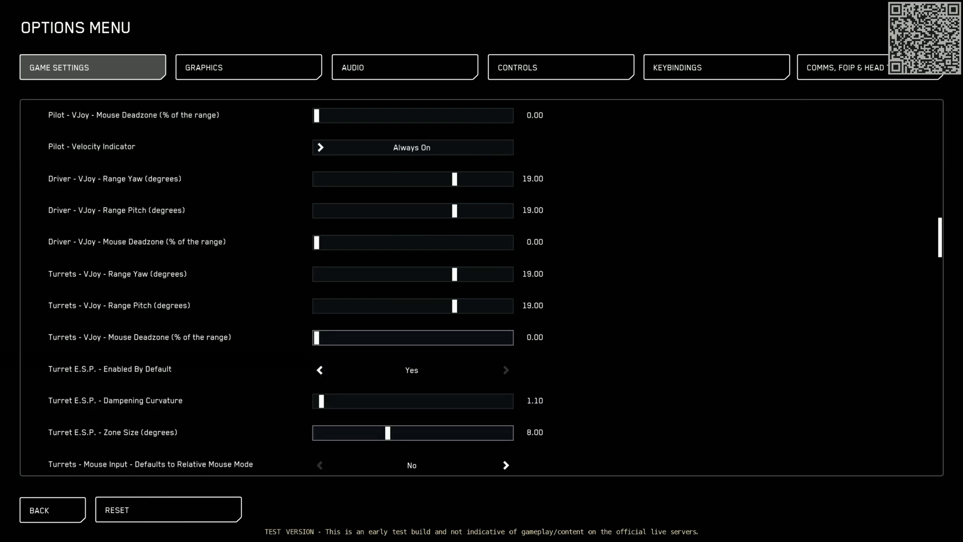
left_click_drag(388, 433, 367, 433)
key("Right")
key("Right")
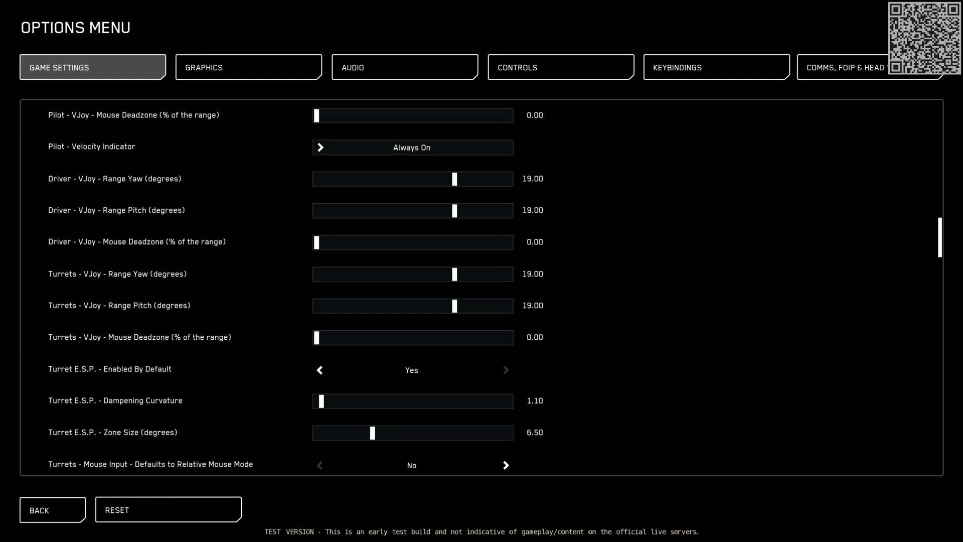
key("Right")
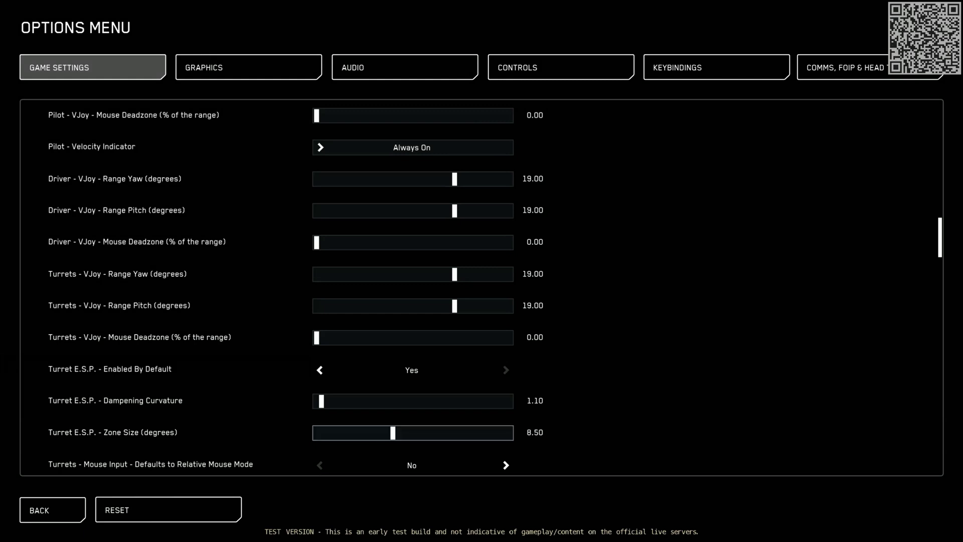
key("Left")
- Set the default weapon gimbal mode to Fixed for both spaceships and ground vehicles
key("Down")
key("Down")
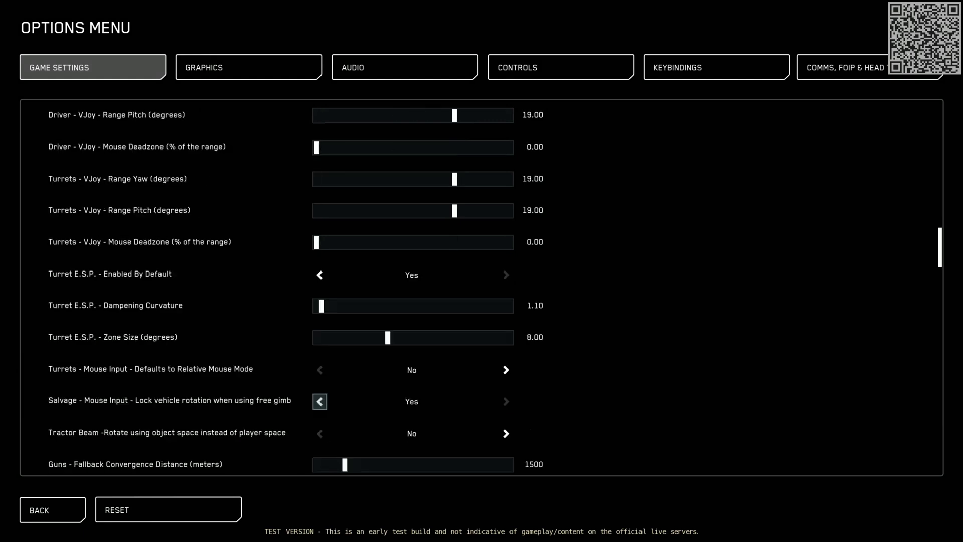
scroll(320, 401, "down", 1)
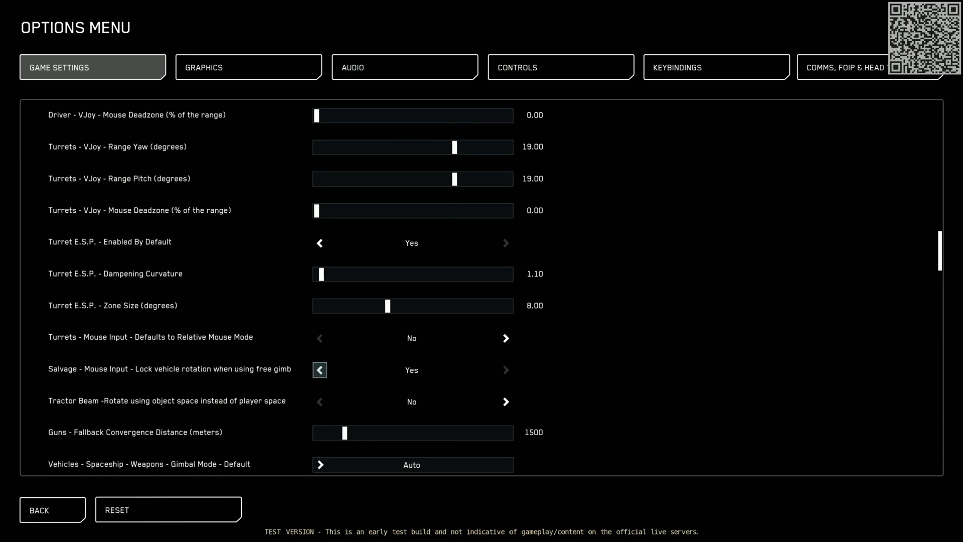
scroll(296, 291, "down", 4)
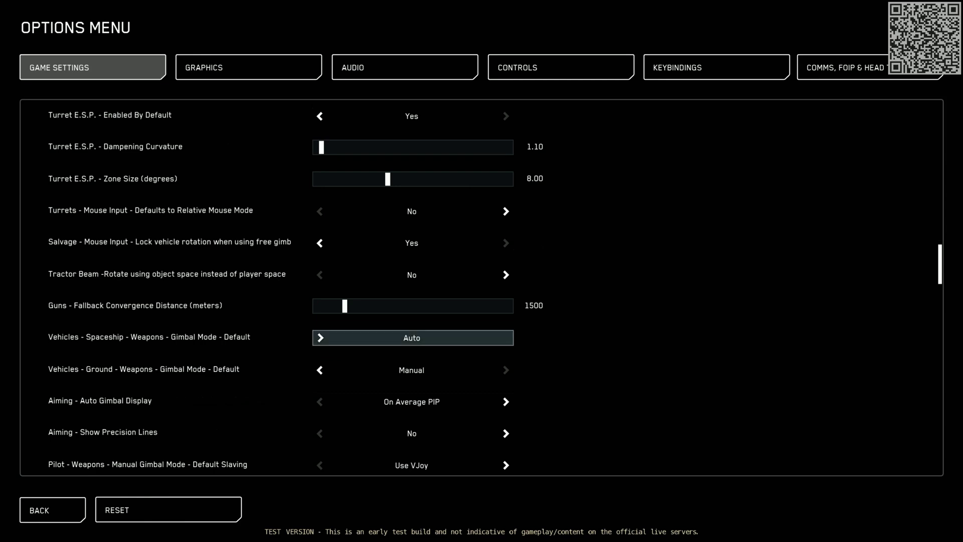
left_click(412, 338)
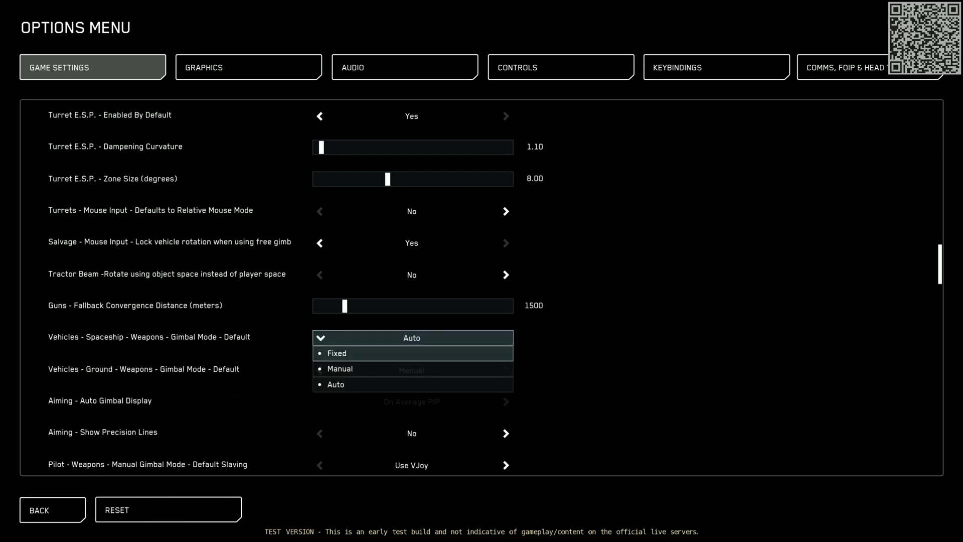
key("Return")
left_click(320, 371)
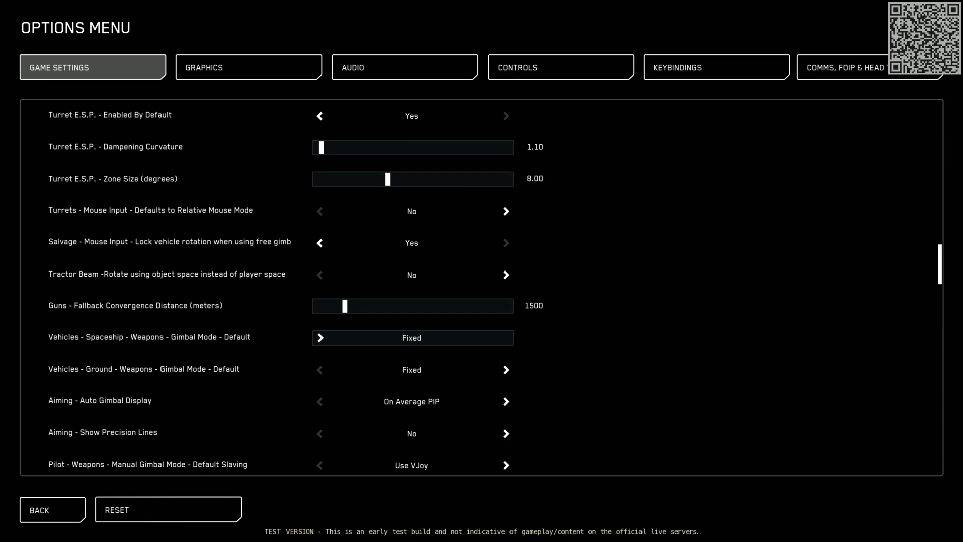
- Disable auto zoom on locked targets and set the vehicle targeting Max Auto Zoom Level to 0
scroll(481, 287, "down", 2)
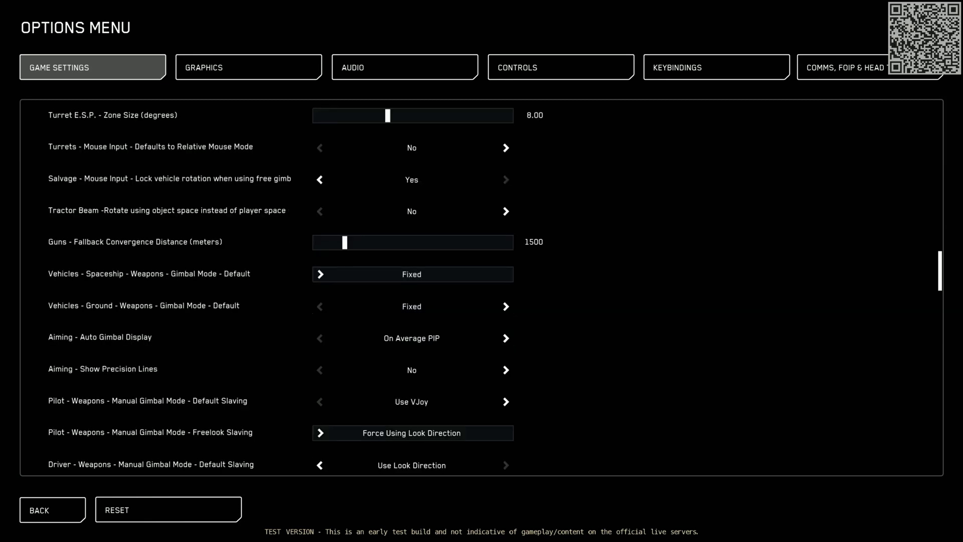
scroll(481, 287, "down", 2)
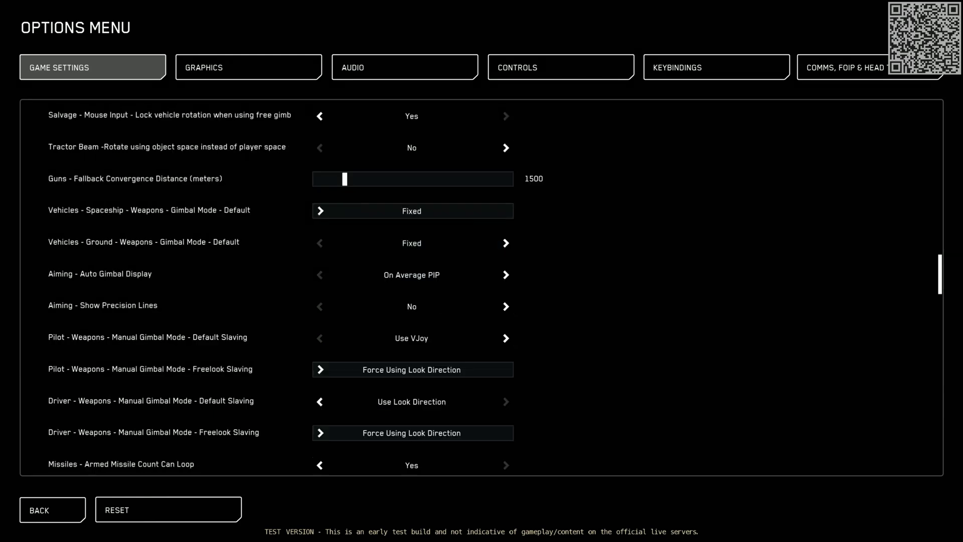
scroll(482, 287, "down", 1)
scroll(481, 287, "down", 4)
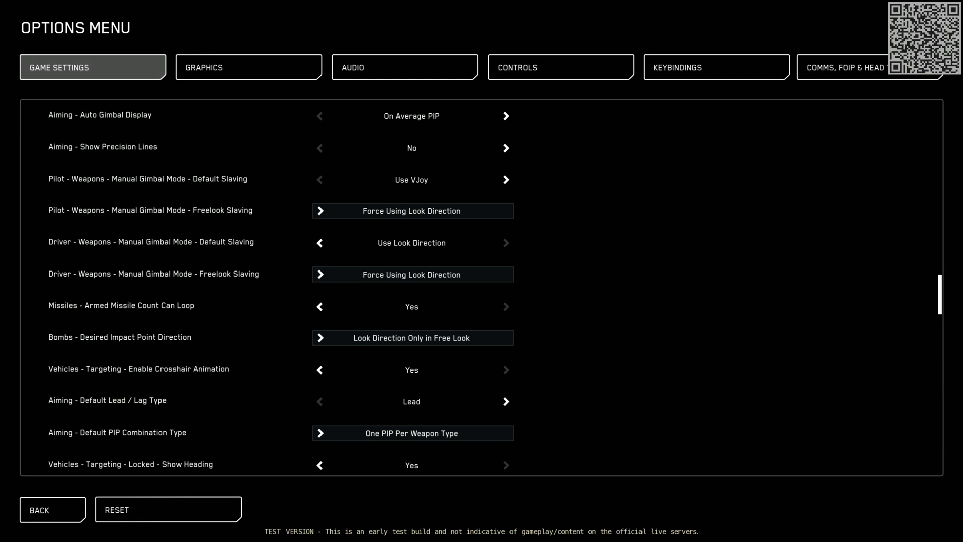
scroll(281, 290, "down", 1)
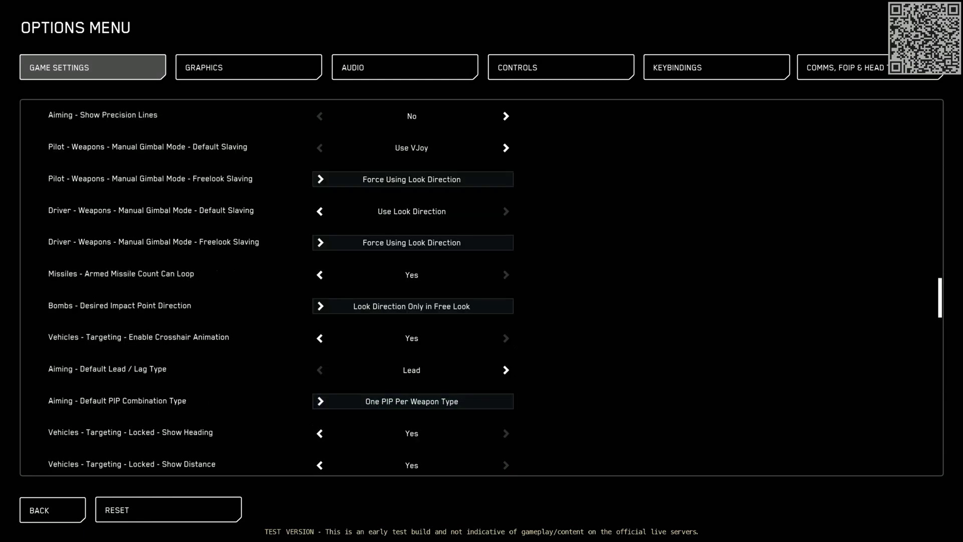
scroll(282, 291, "down", 4)
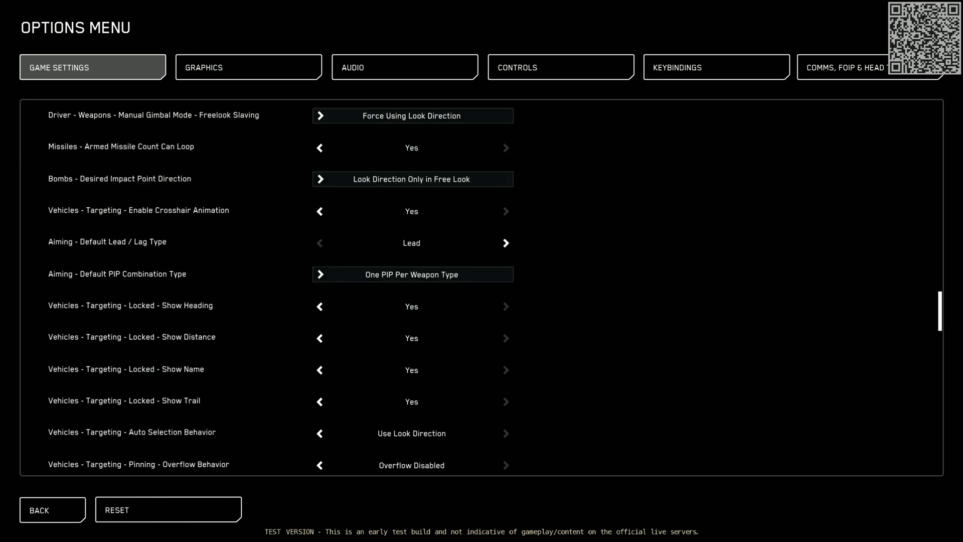
scroll(281, 291, "down", 1)
scroll(282, 291, "down", 1)
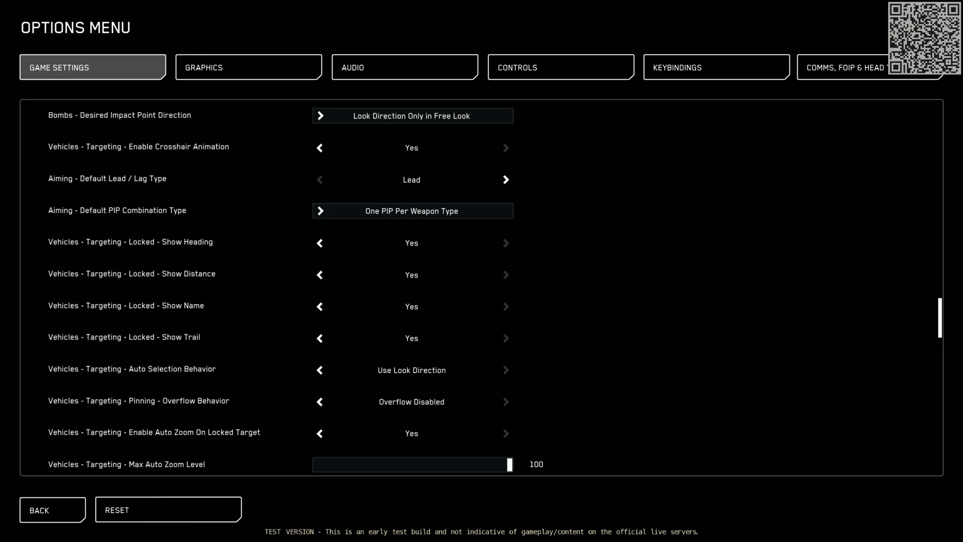
scroll(320, 339, "down", 3)
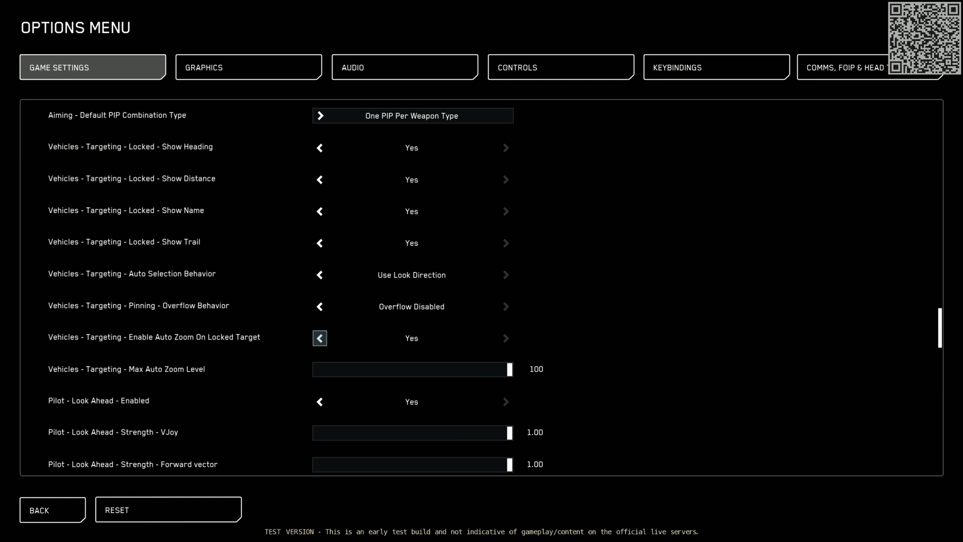
left_click(320, 338)
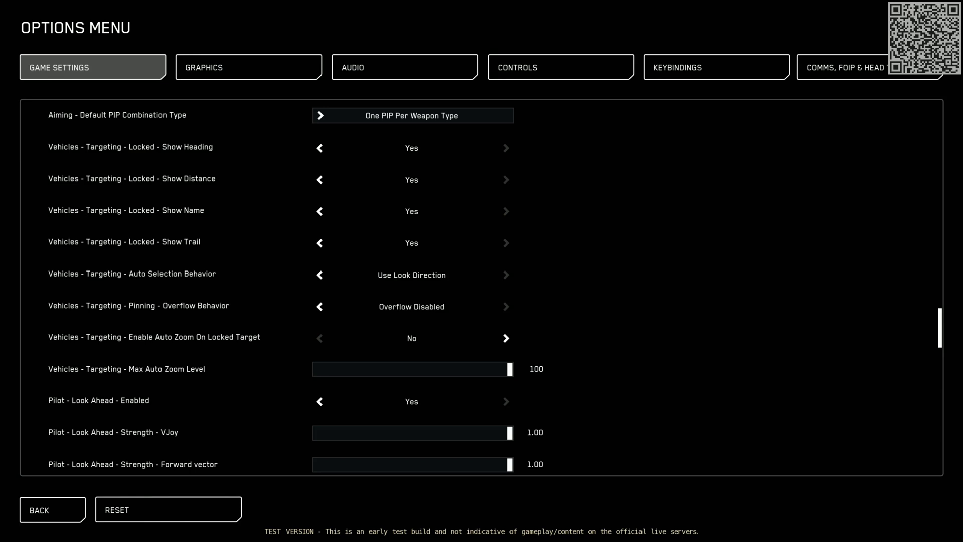
left_click(317, 369)
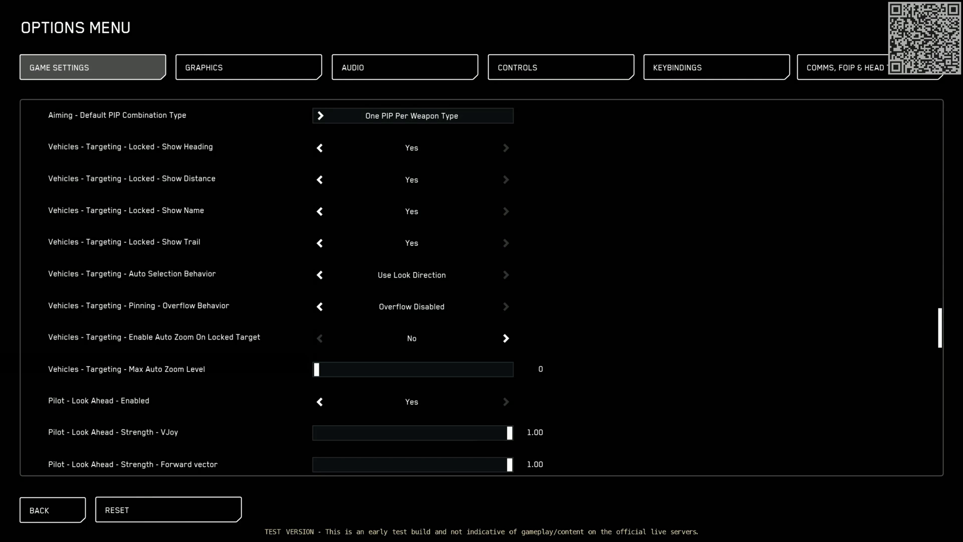
- Disable Pilot Look Ahead and set its VJoy and Forward Vector strengths to 0.00
scroll(412, 369, "down", 1)
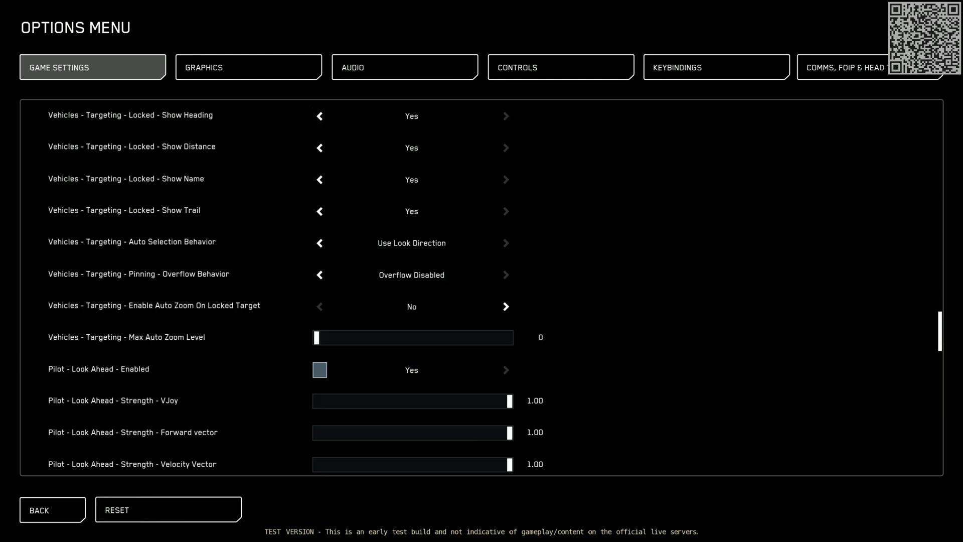
left_click(320, 370)
scroll(320, 371, "down", 3)
left_click(330, 307)
left_click_drag(330, 306, 315, 306)
left_click_drag(344, 337, 315, 338)
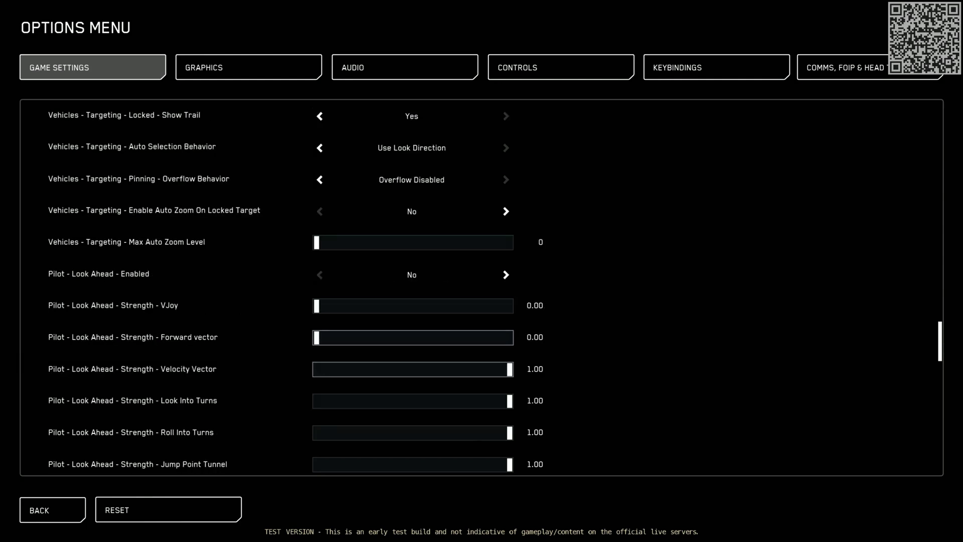
- Set the Pilot Look Ahead strengths for Velocity Vector, Look Into Turns and Roll Into Turns to 0.00
left_click_drag(339, 370, 315, 370)
left_click_drag(338, 402, 315, 401)
left_click(317, 433)
- Set the remaining Pilot Look Ahead strengths to 0.00: both Jump Point Tunnel entries, Horizon, Horizon Head Alignment and Look At Target
scroll(316, 433, "down", 2)
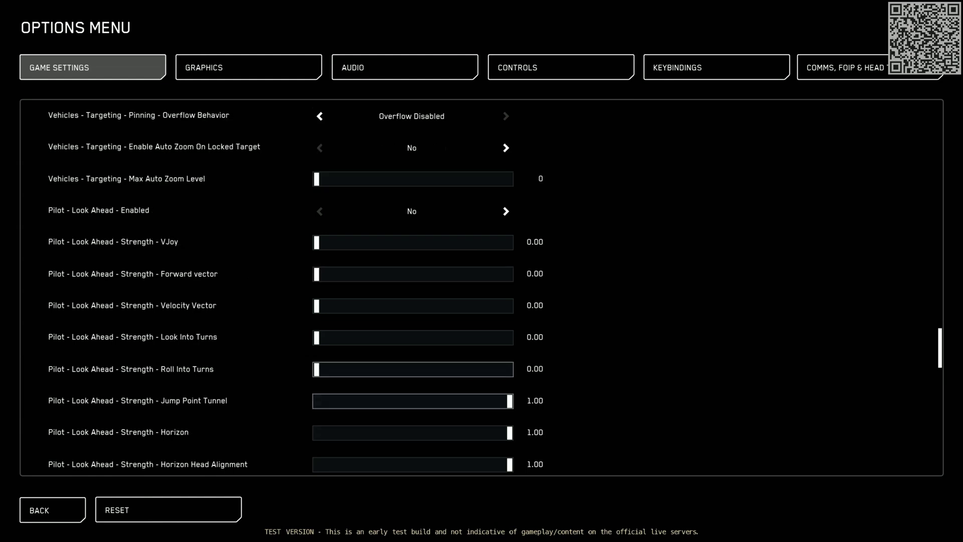
left_click(316, 401)
left_click(316, 432)
scroll(317, 432, "down", 3)
left_click_drag(340, 369, 315, 370)
left_click_drag(342, 401, 315, 401)
left_click_drag(347, 432, 315, 433)
- Disable Turret Look Ahead and set its Forward Vector, Target Tracking, VJoy and Look Into Turns strengths to 0.00
scroll(317, 433, "down", 2)
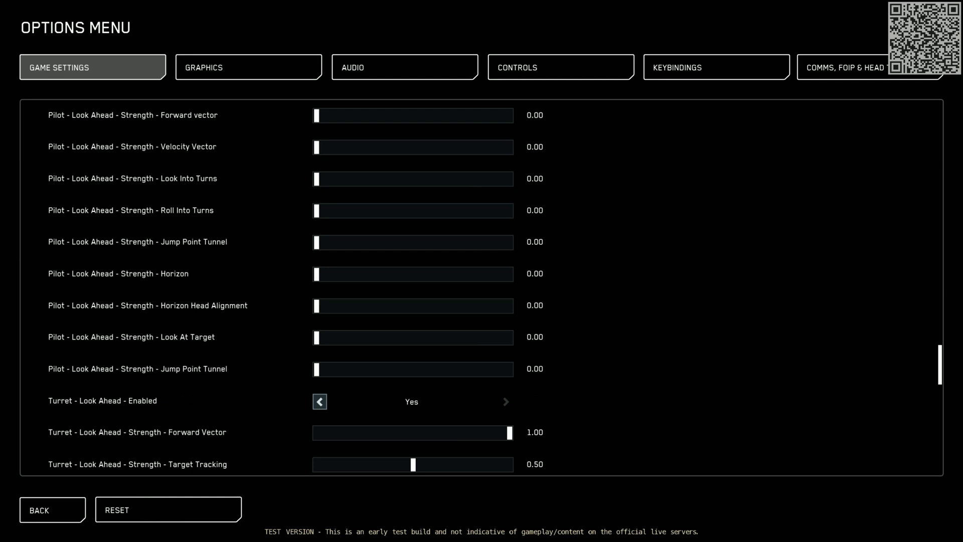
left_click(320, 402)
scroll(320, 401, "down", 3)
left_click(317, 337)
left_click(316, 369)
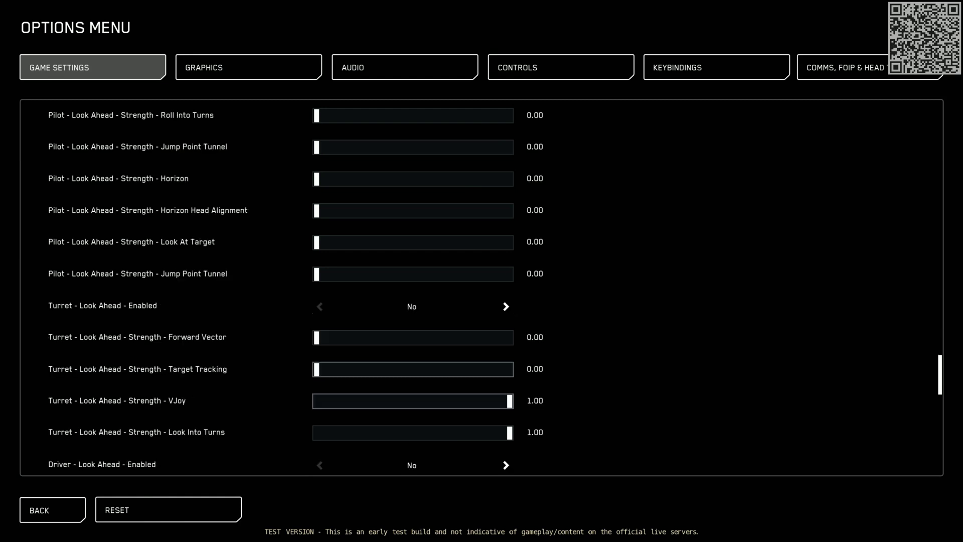
left_click(316, 401)
left_click(344, 433)
left_click(317, 433)
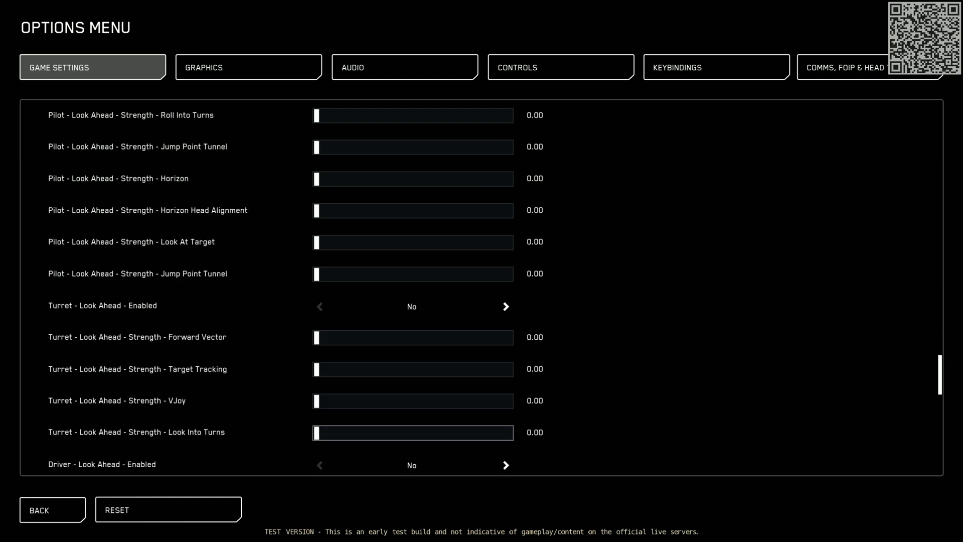
- Set the Driver Look Ahead strengths for Forward, Target Tracking, VJoy, Look Into Turns and Horizon Alignment to 0.00
scroll(317, 432, "down", 5)
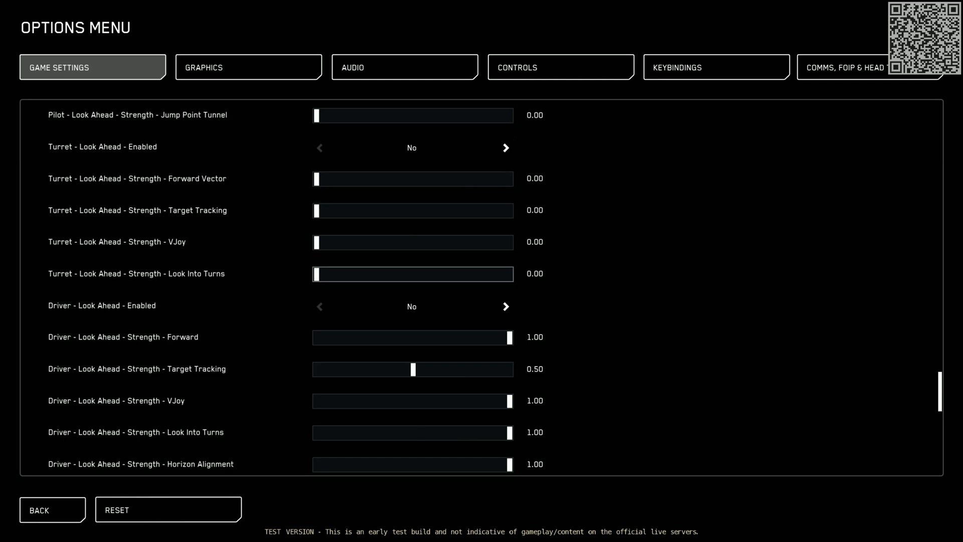
left_click(317, 337)
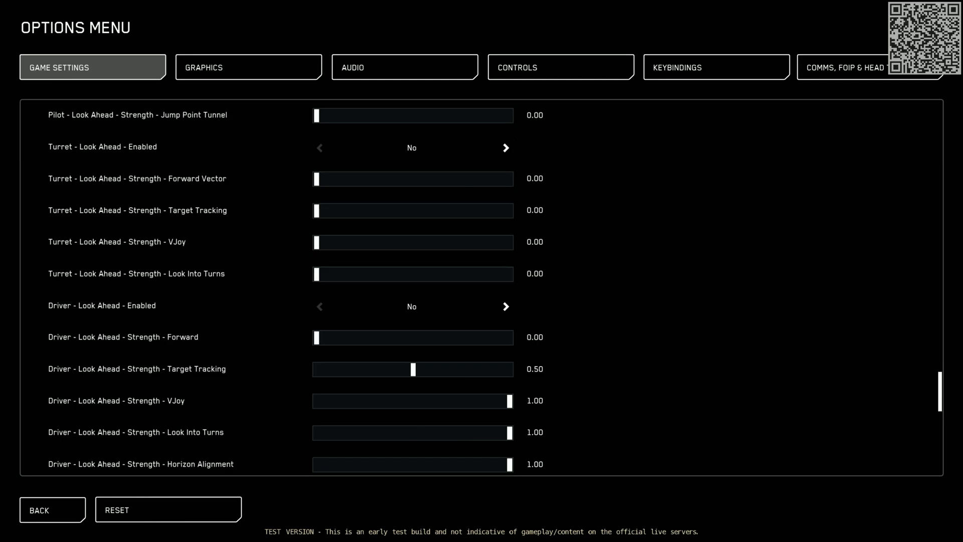
left_click(317, 369)
left_click(317, 400)
left_click(317, 432)
scroll(317, 432, "down", 2)
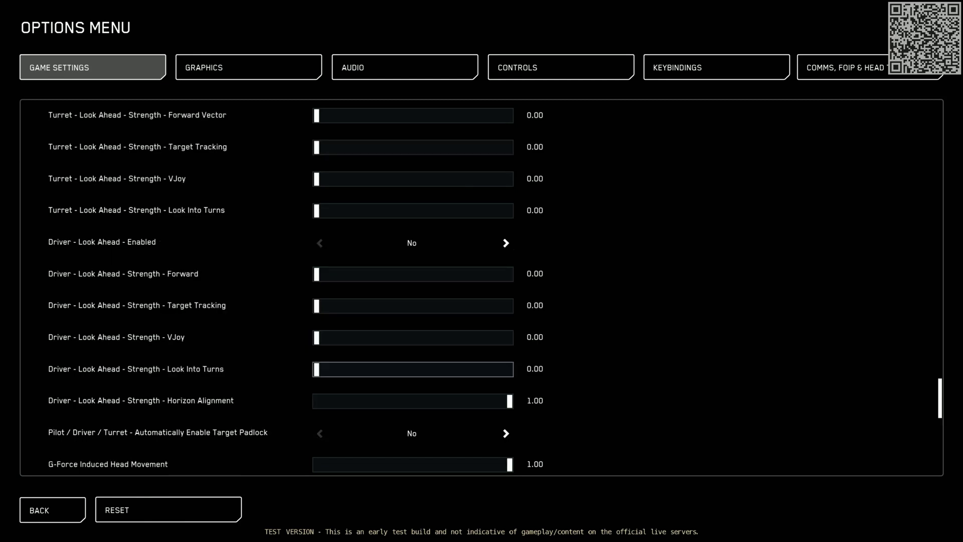
left_click(316, 401)
- Set G-Force Induced Head Movement and Global Camera Shake to 0.00
scroll(316, 401, "down", 1)
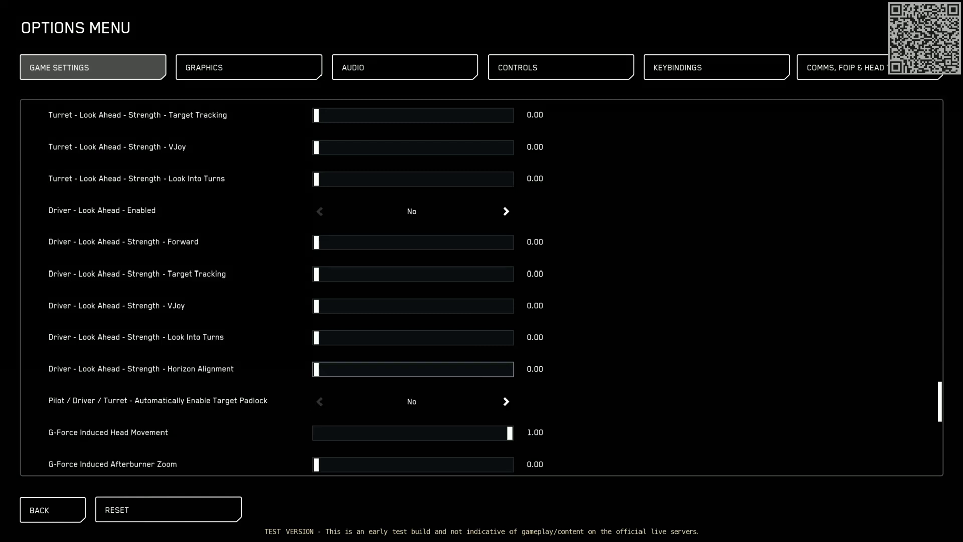
scroll(482, 287, "down", 3)
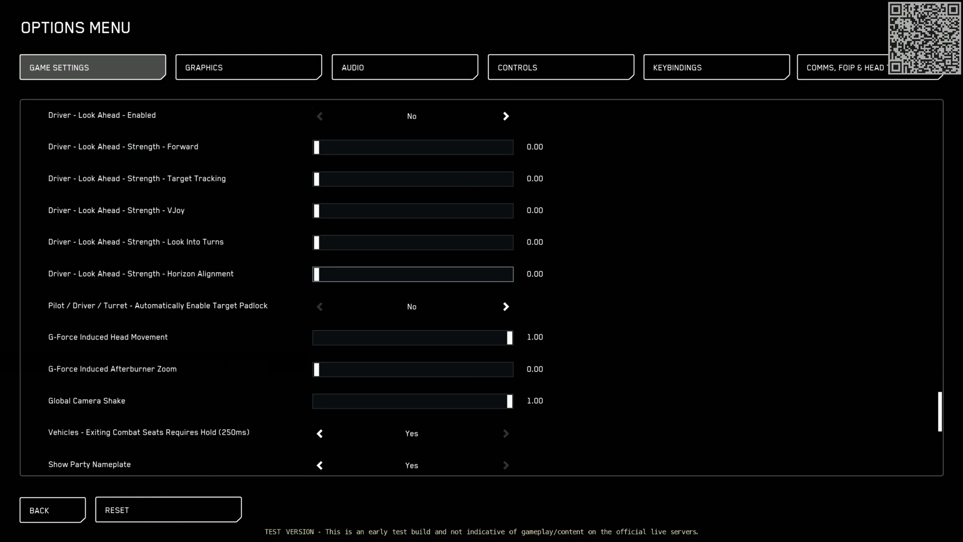
left_click_drag(510, 338, 316, 337)
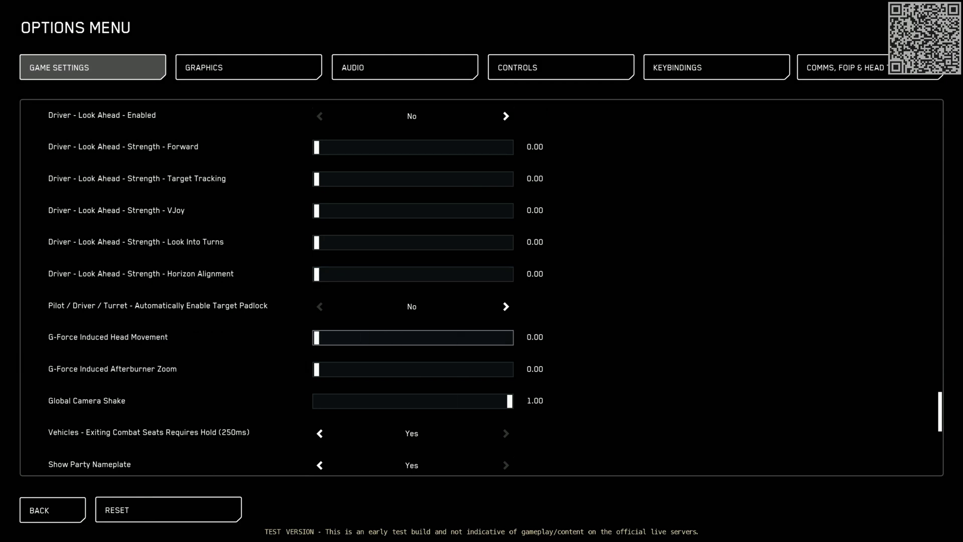
key("Down")
key("Down")
key("Left")
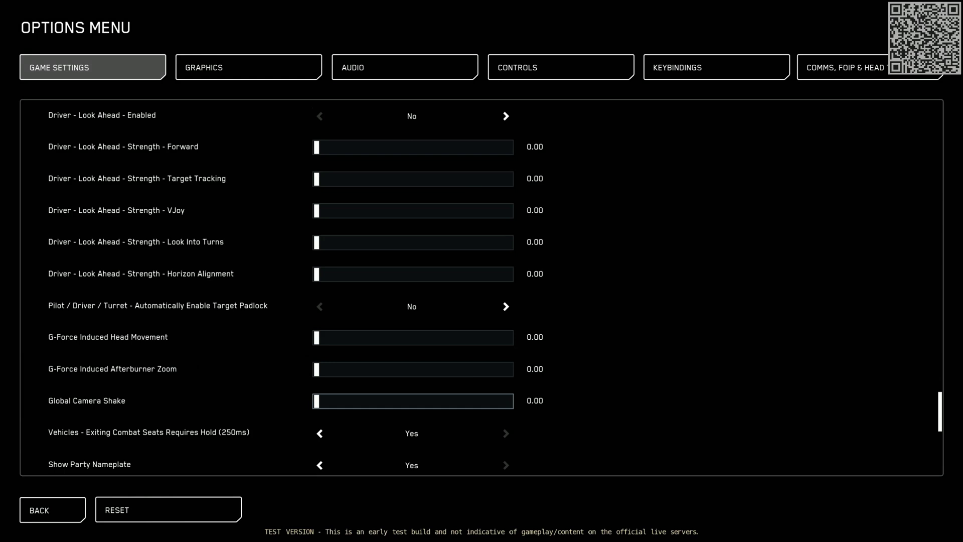
- Turn on the display of signature values in the Emissions HUD
scroll(482, 287, "down", 4)
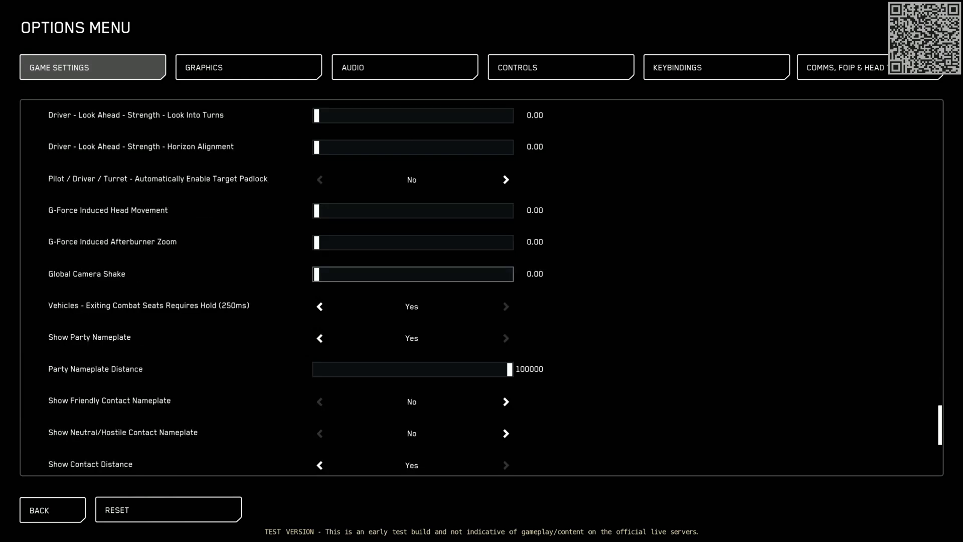
scroll(481, 287, "down", 3)
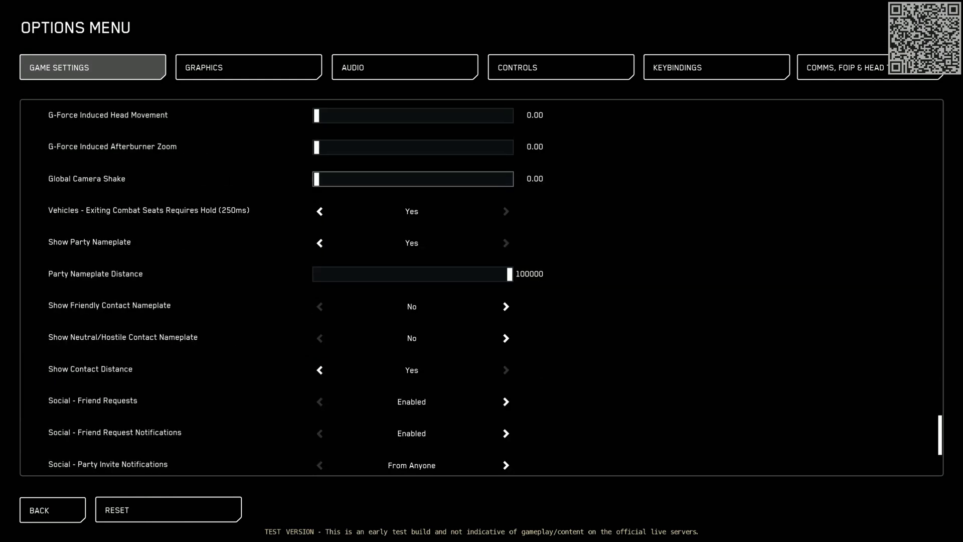
scroll(481, 287, "down", 3)
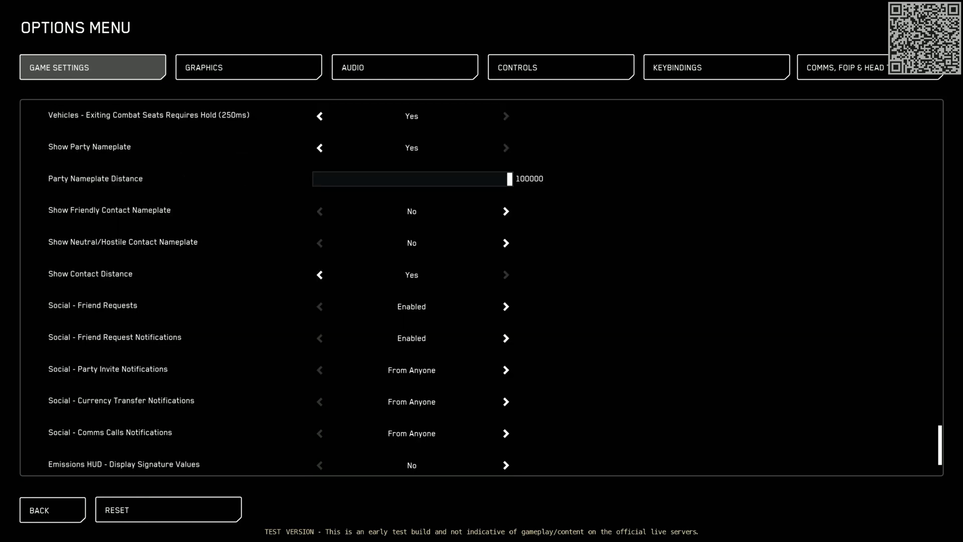
scroll(482, 287, "down", 1)
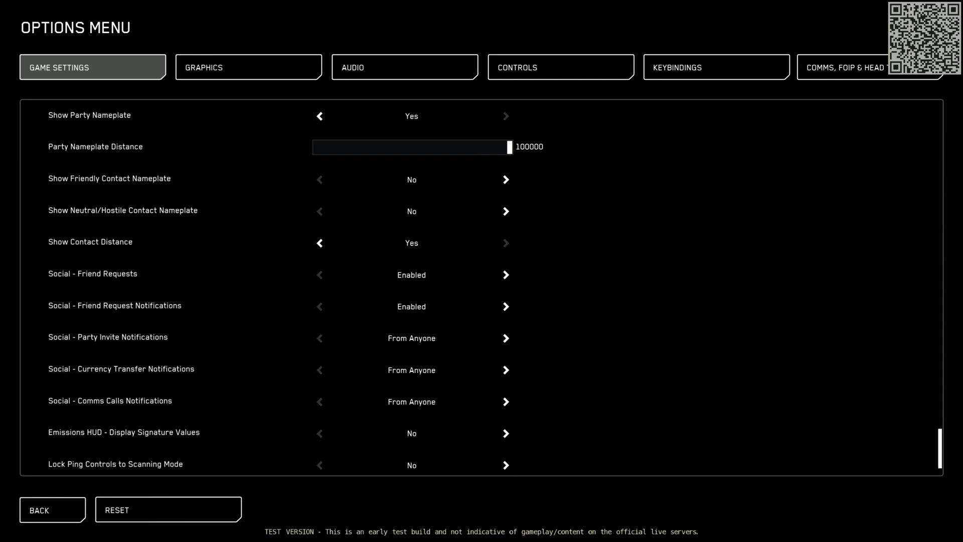
left_click(506, 433)
- In the graphics settings, set Scattered Object Distance and Terrain Tessellation Distance to High
left_click(249, 68)
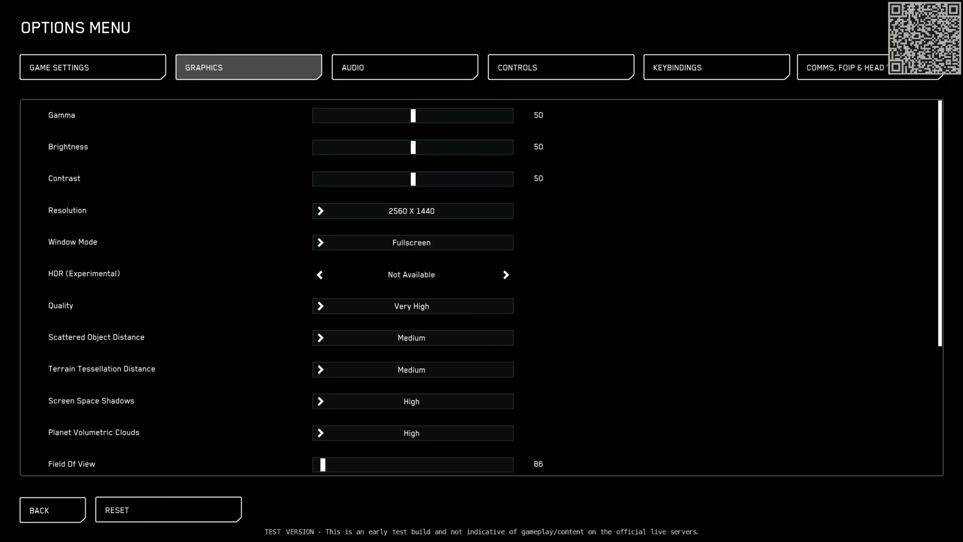
left_click(413, 337)
left_click(412, 385)
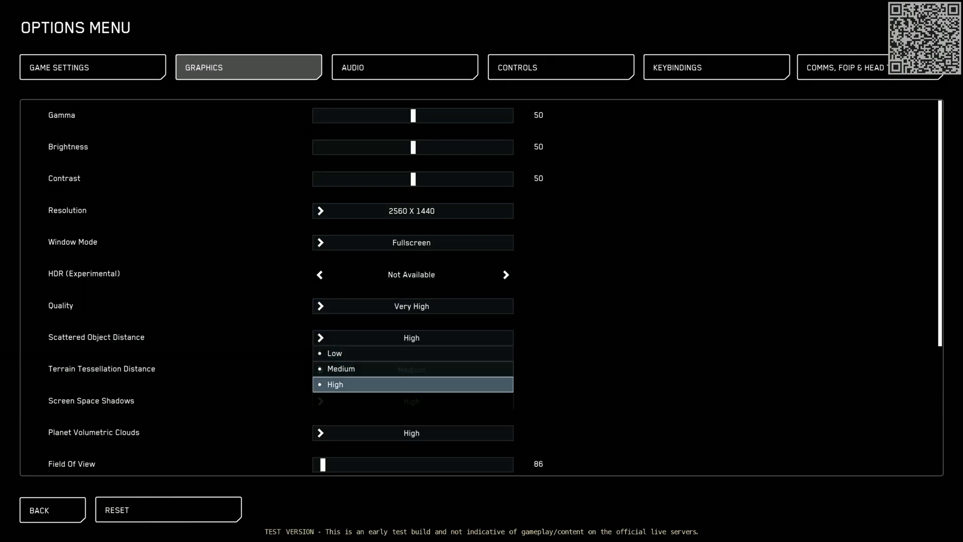
left_click(413, 370)
key("Down")
key("Down")
key("Return")
- Set Planet Volumetric Clouds to Off
key("Down")
key("Down")
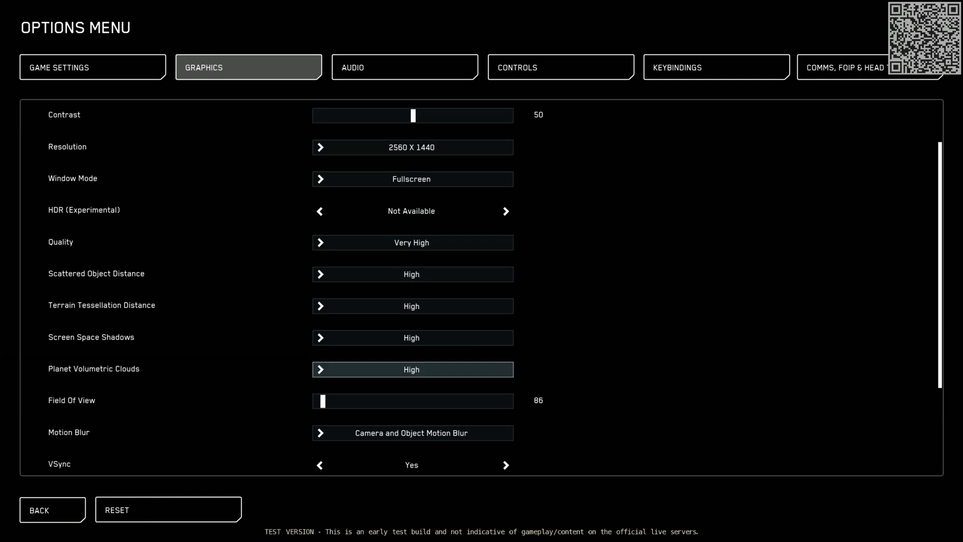
key("Return")
key("Return")
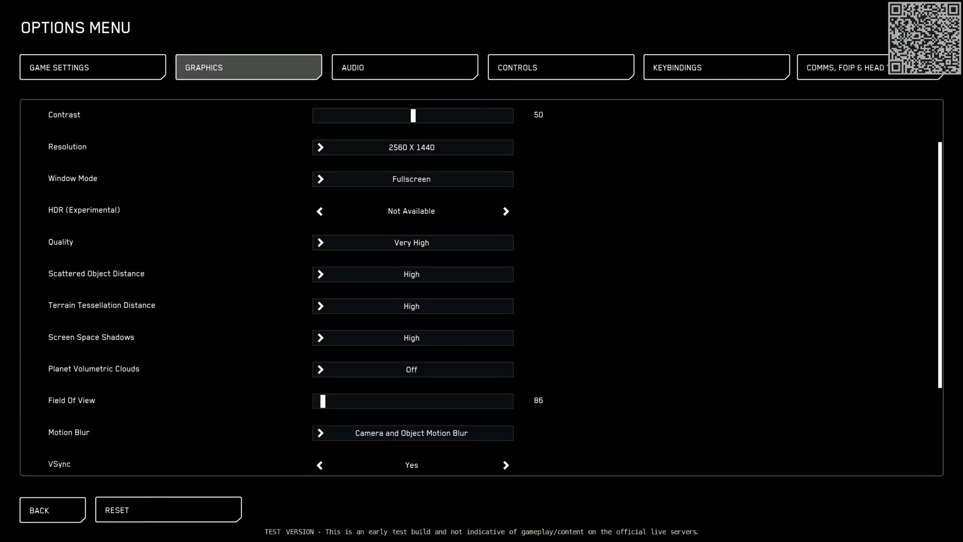
- Set the Field Of View to 90 and Motion Blur to Off
scroll(481, 288, "down", 1)
key("Down")
key("Right")
key("Right")
key("Right")
key("Right")
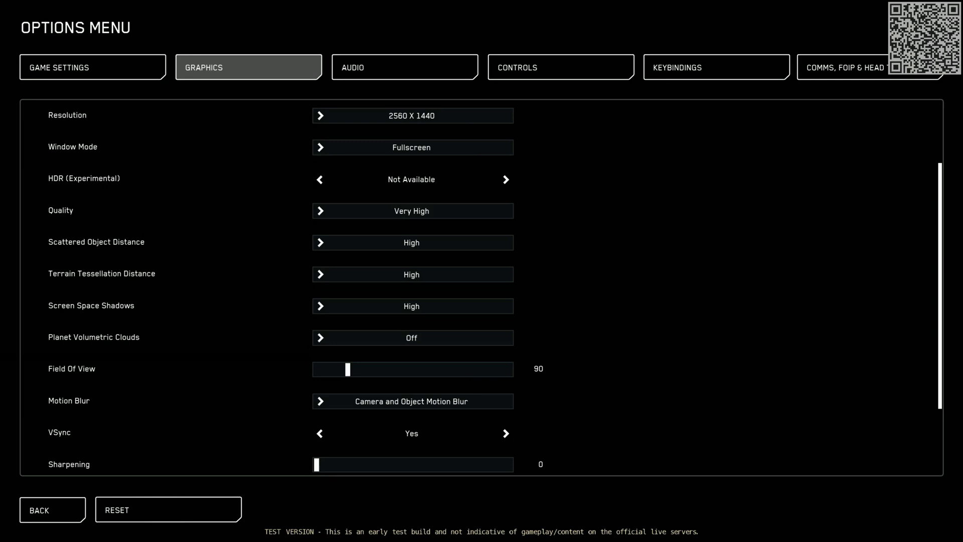
left_click(411, 402)
left_click(411, 417)
- Raise Sharpening to 100 and reduce Chromatic Aberration to 0
scroll(411, 411, "down", 2)
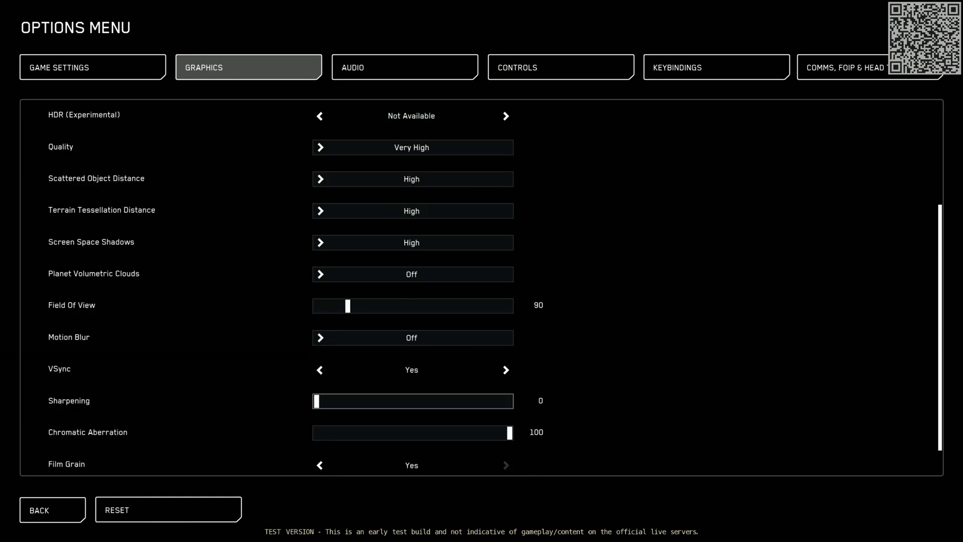
left_click_drag(317, 401, 463, 433)
key("Left")
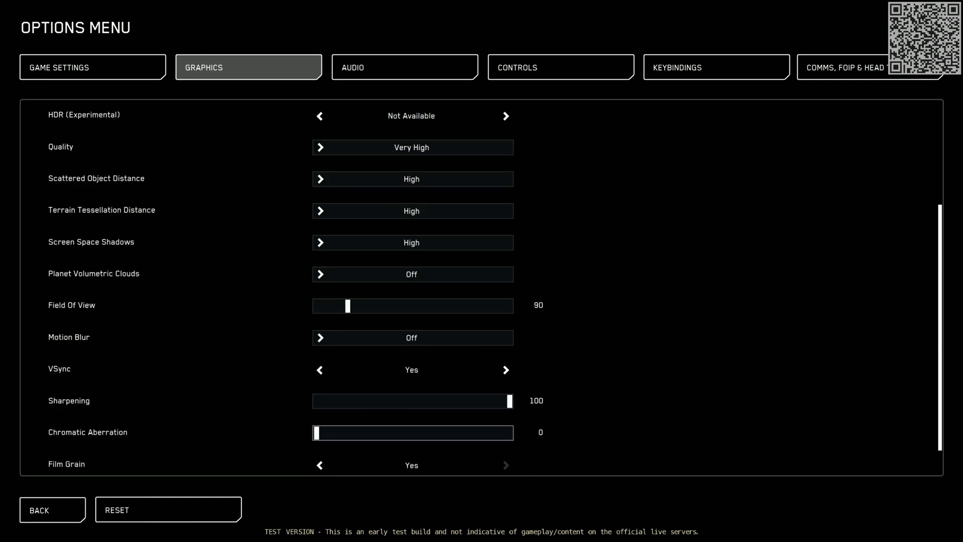
- Set both Film Grain and Session Information QR Code to No
scroll(321, 433, "down", 2)
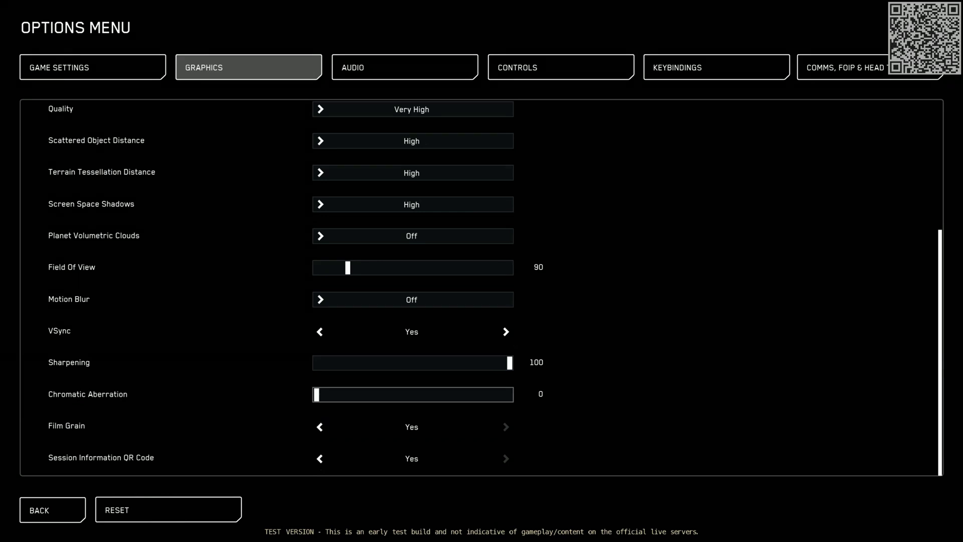
key("Down")
key("Down")
key("Up")
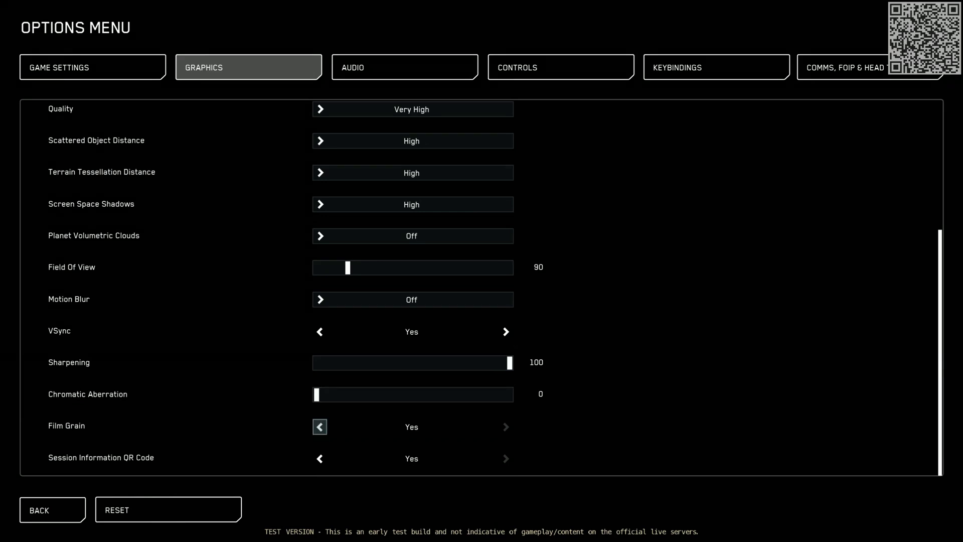
key("Left")
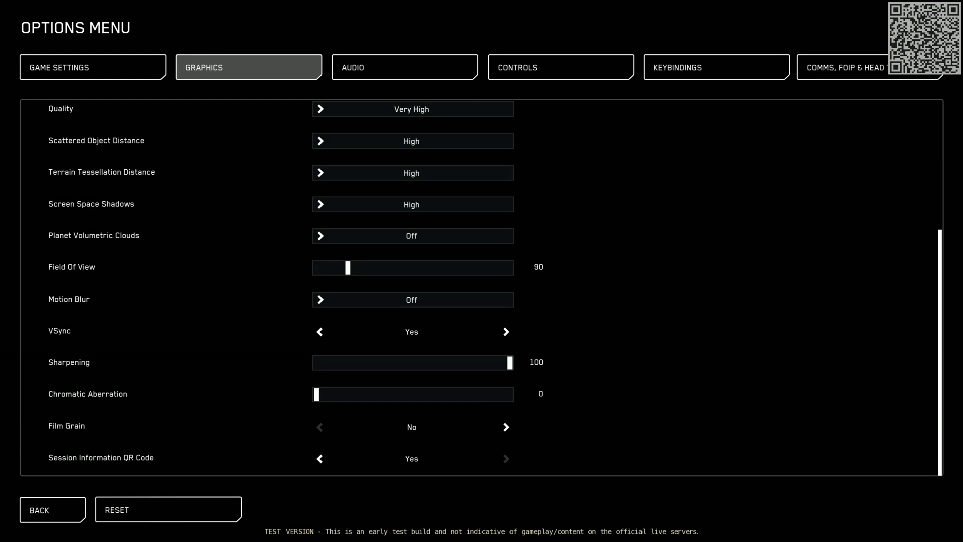
left_click(319, 459)
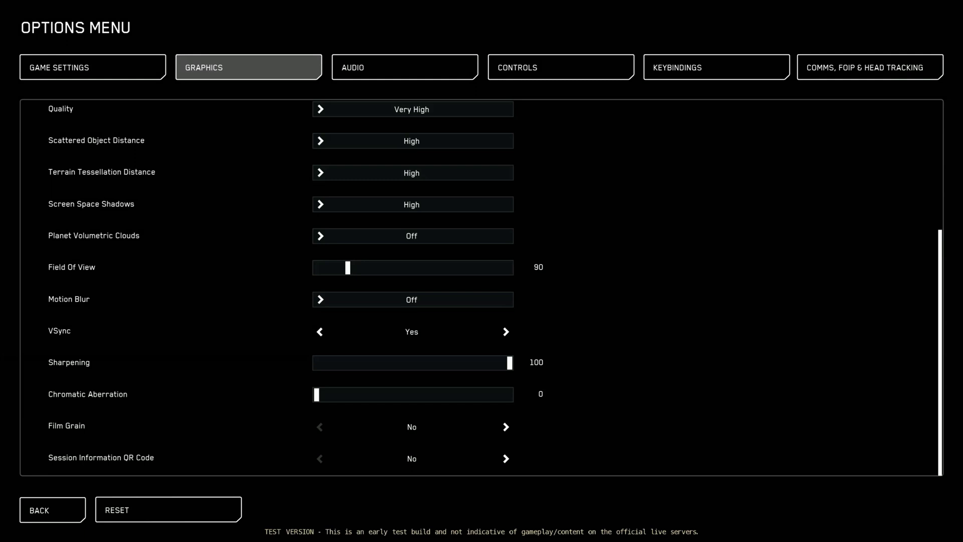
- In the audio settings, set Audio-Driven Camera Shake Strength to 0
left_click(405, 67)
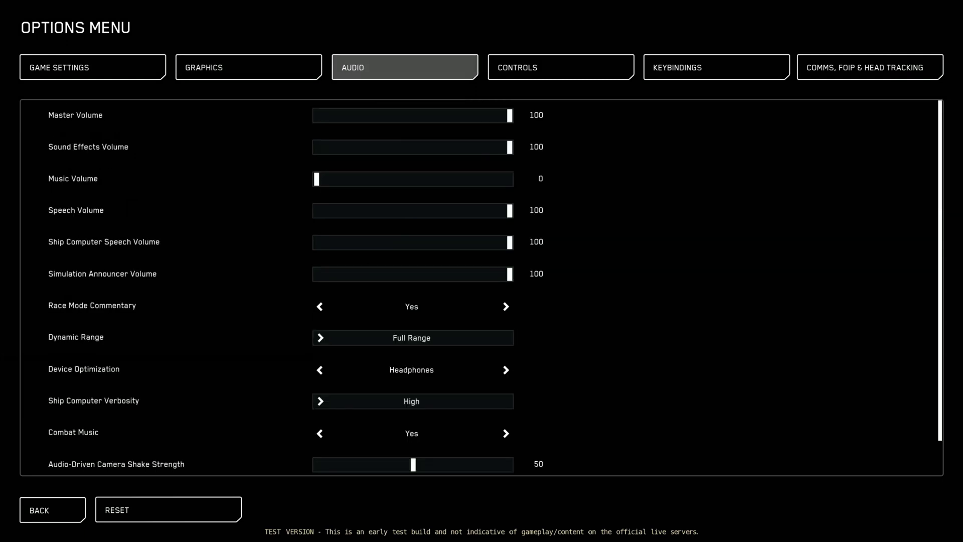
key("Down")
key("Down")
scroll(495, 286, "down", 1)
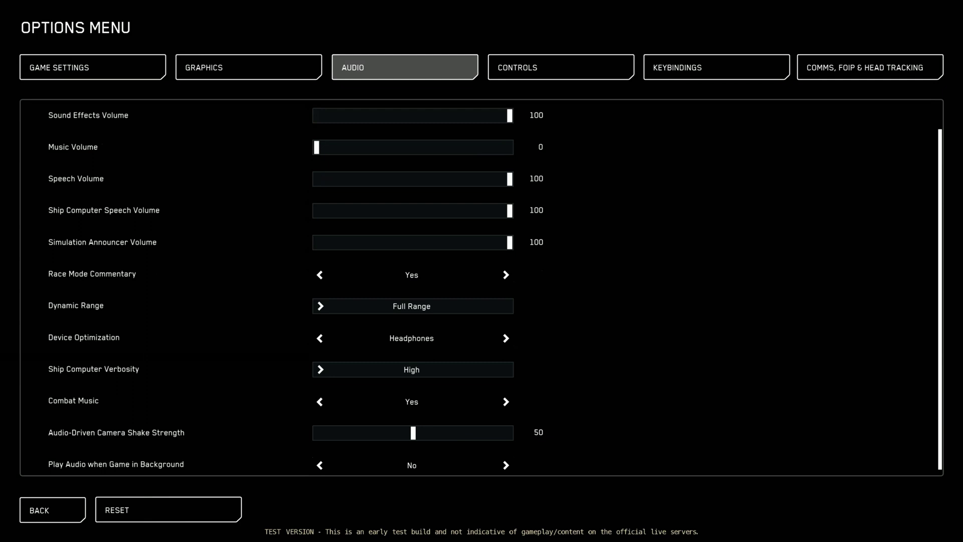
scroll(495, 288, "down", 1)
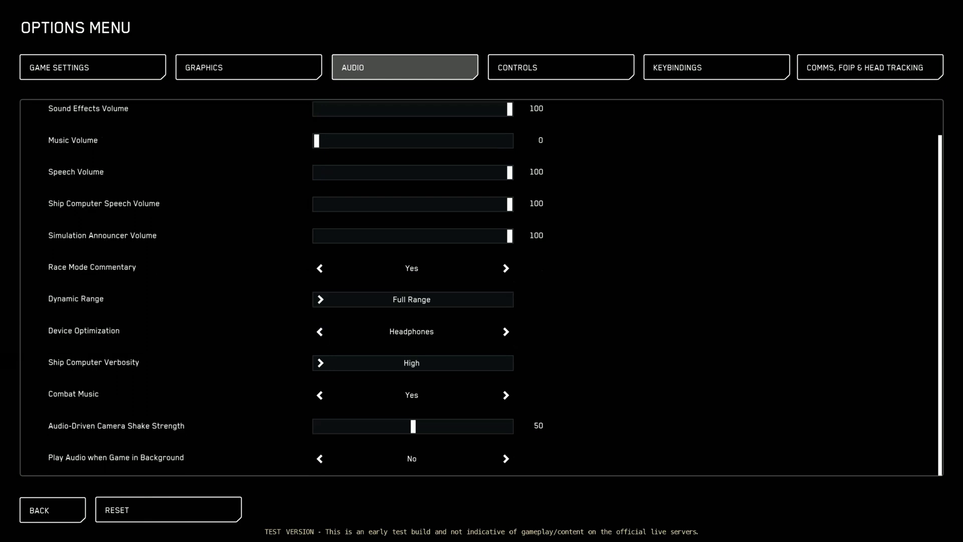
left_click(317, 427)
scroll(482, 288, "up", 1)
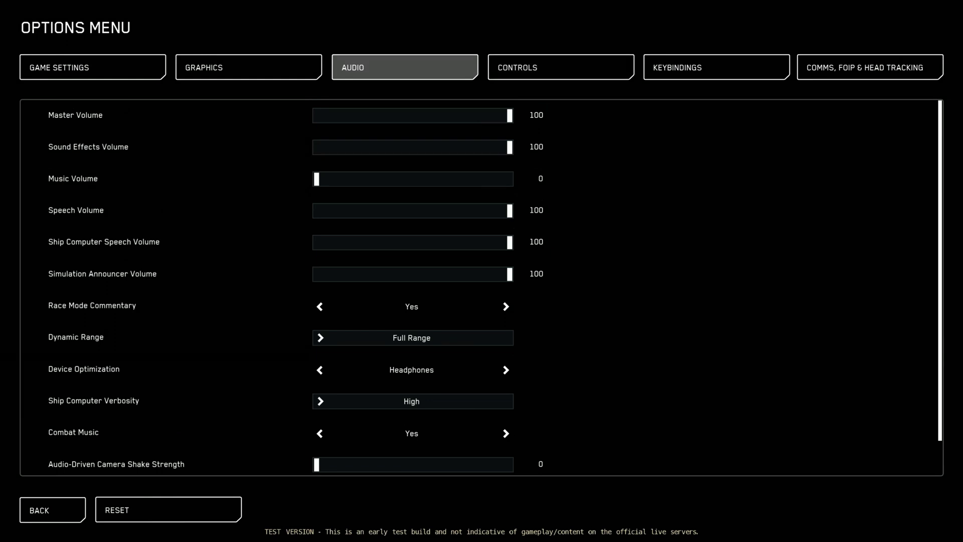
- In the mouse control settings, lower the general Mouse Sensitivity
left_click(561, 68)
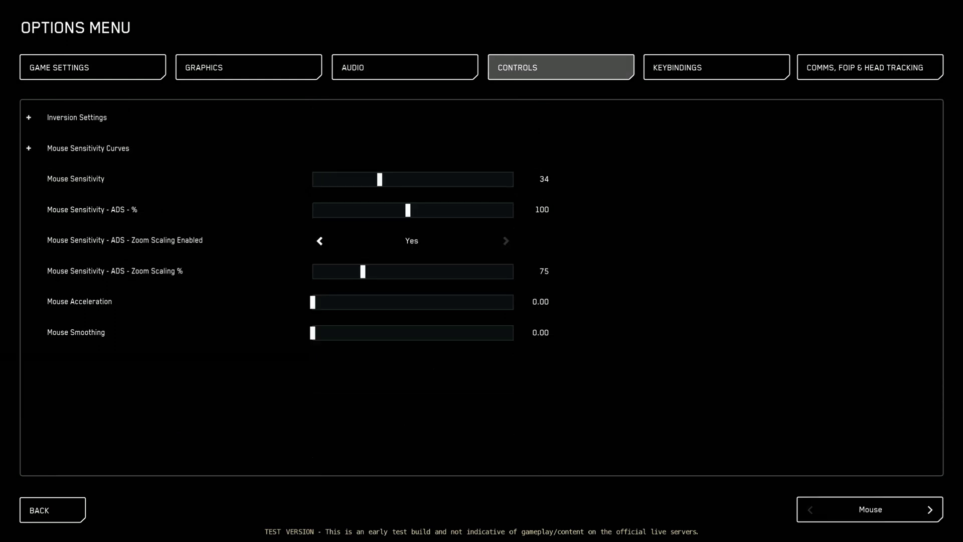
left_click_drag(380, 179, 331, 179)
key("Left")
key("Left")
key("Left")
key("Left")
key("Left")
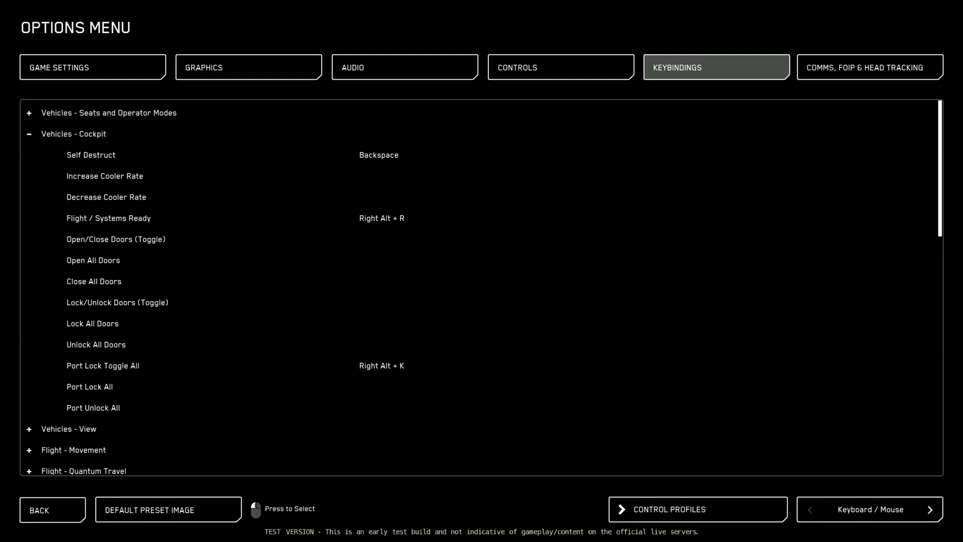
- In the Vehicles - Cockpit keybindings, bind Open All Doors to Semicolon and Close All Doors to Apostrophe
left_click(381, 261)
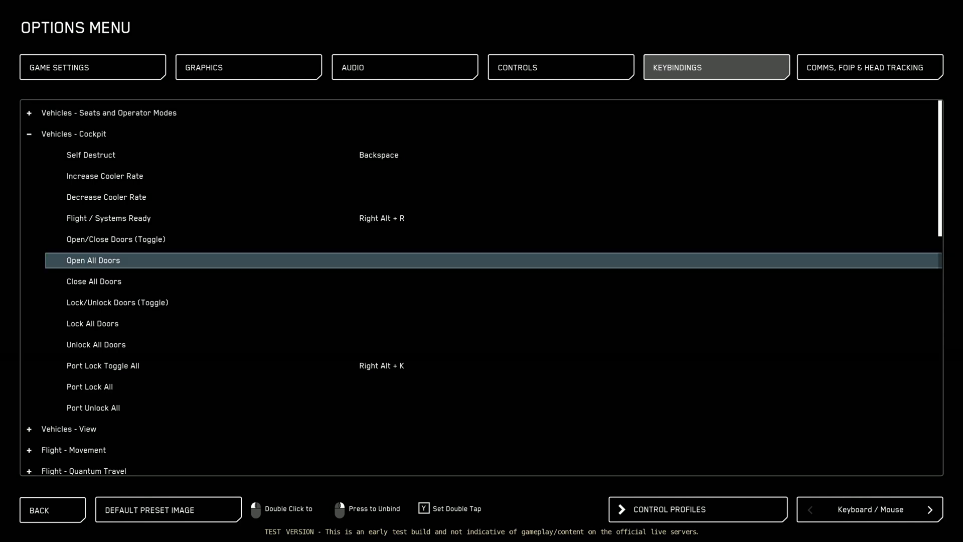
double_click(93, 260)
key("semicolon")
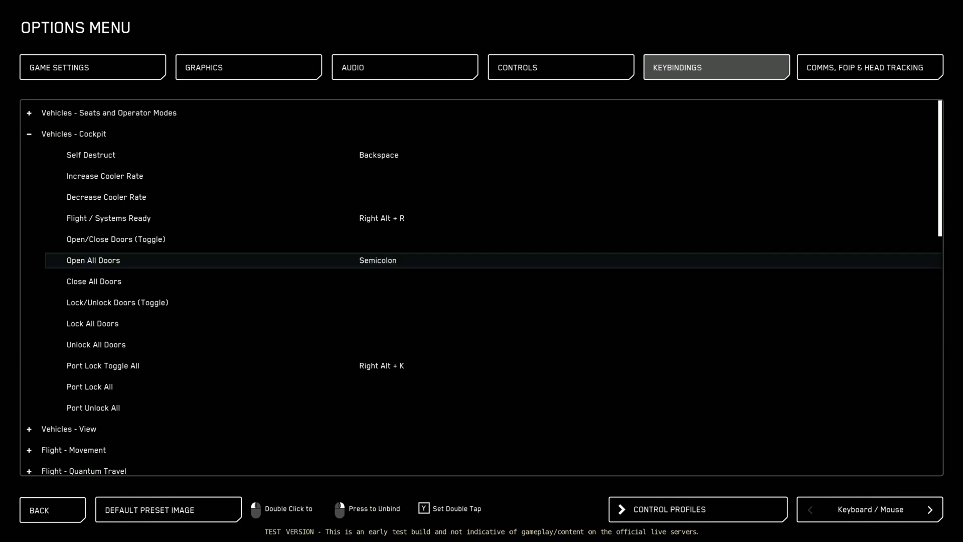
double_click(381, 282)
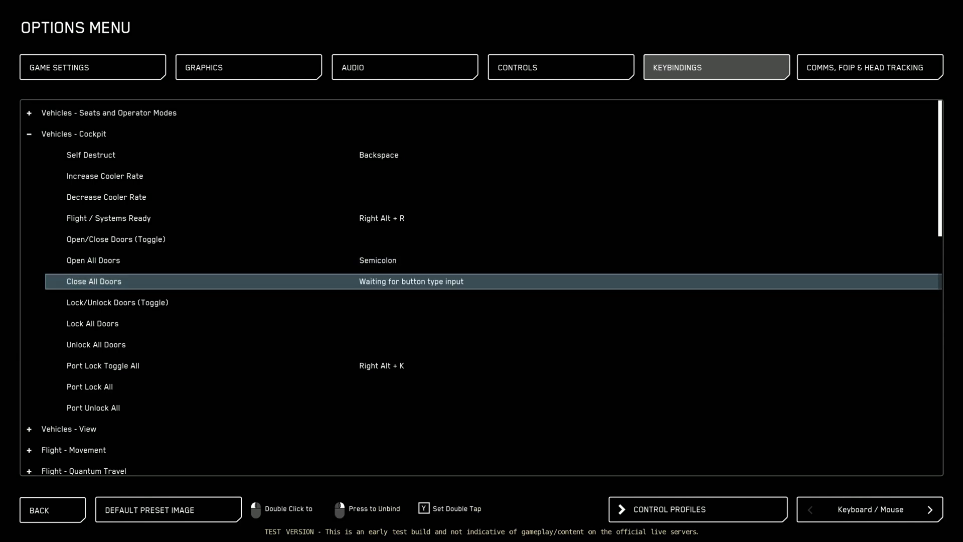
key("apostrophe")
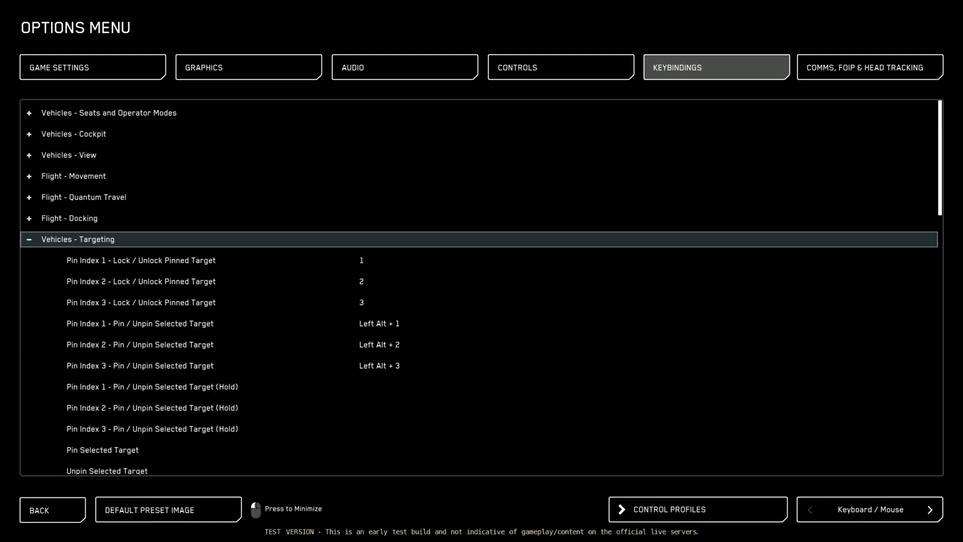
- In the Vehicles - Targeting keybindings, bind the first Enter Remote Turret entry to Insert and the second to Delete
scroll(481, 286, "down", 3)
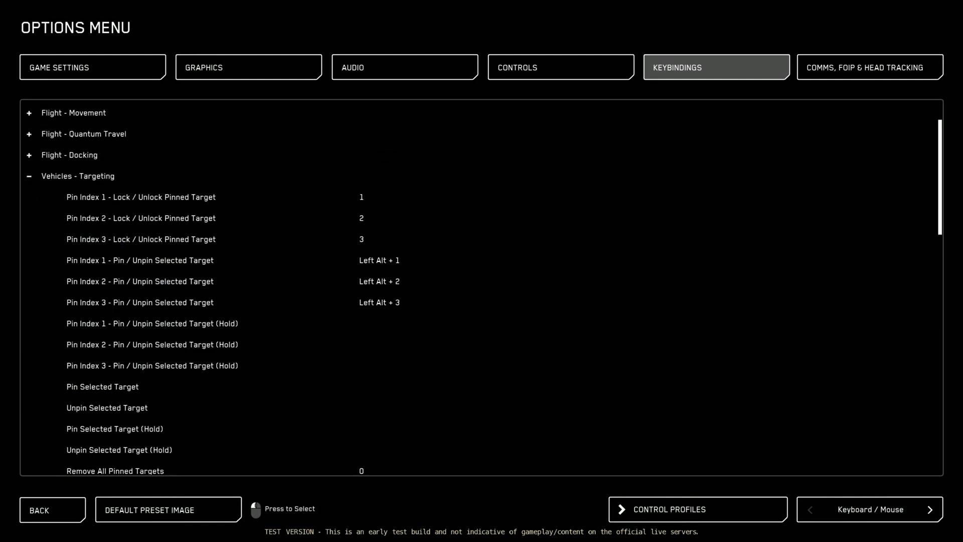
scroll(482, 287, "down", 8)
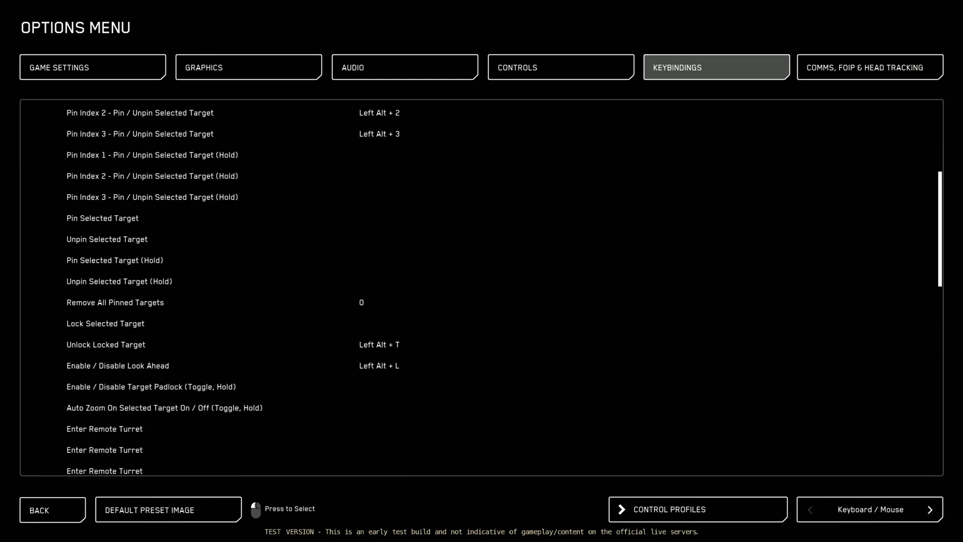
scroll(481, 287, "down", 1)
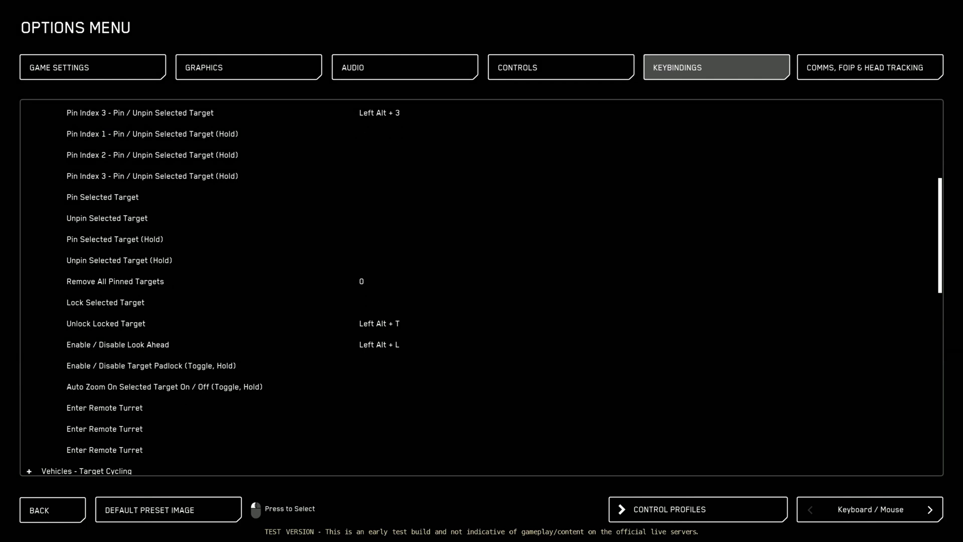
left_click(105, 407)
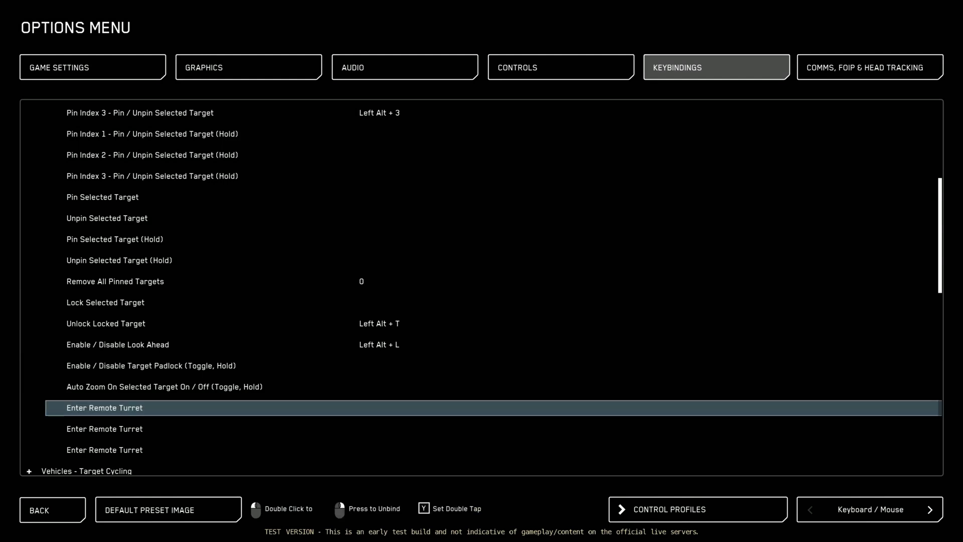
double_click(105, 407)
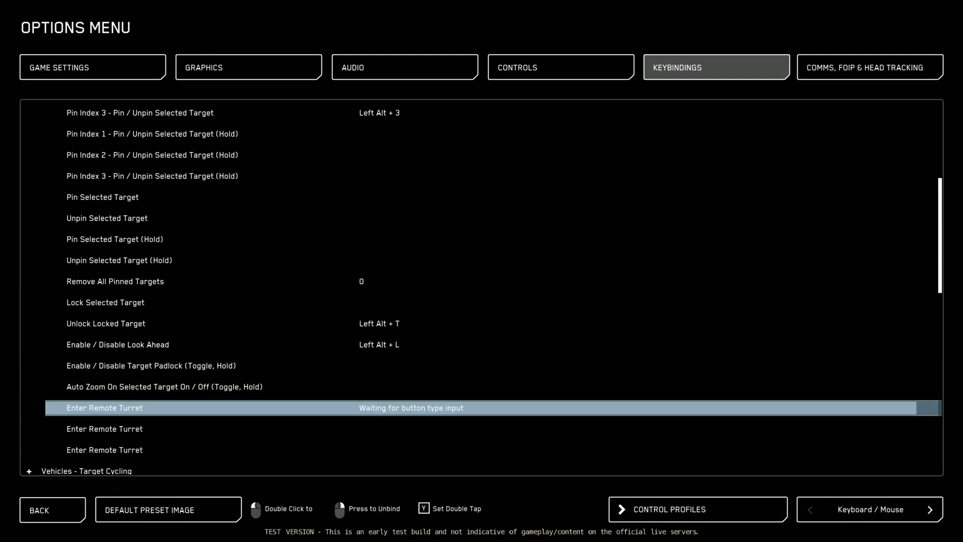
key("Insert")
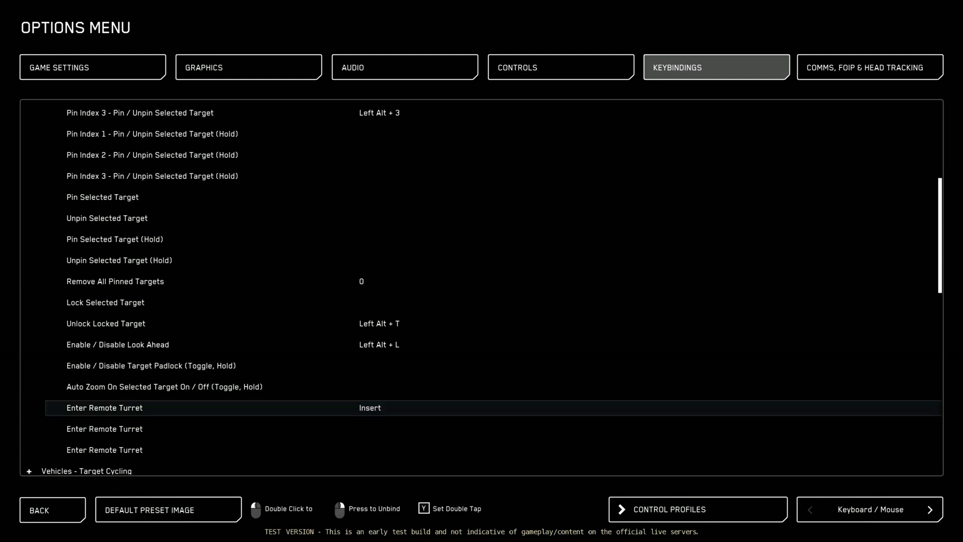
double_click(105, 429)
key("Delete")
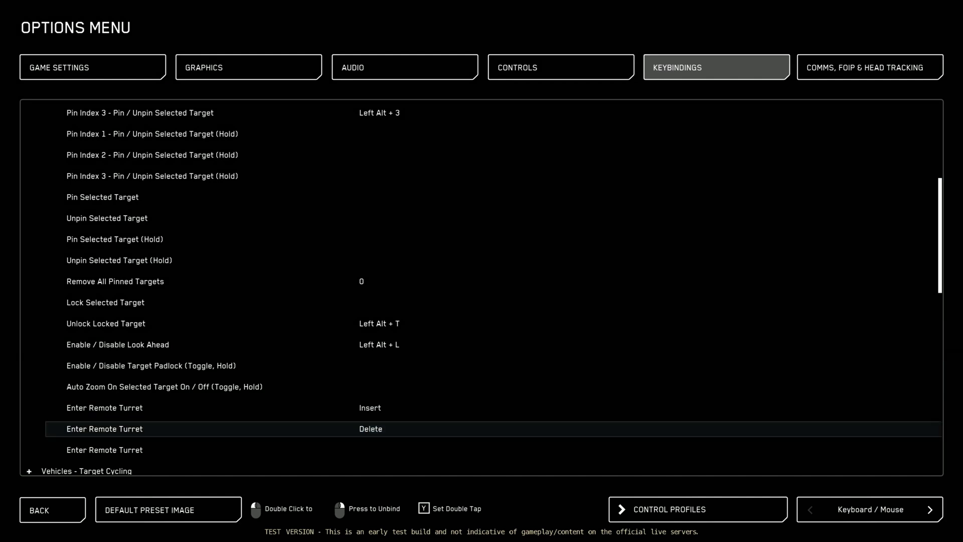
- In the Vehicles - Weapons keybindings, bind Toggle Lead / Lag PIPs to Right Ctrl
scroll(482, 291, "down", 1)
scroll(482, 291, "up", 10)
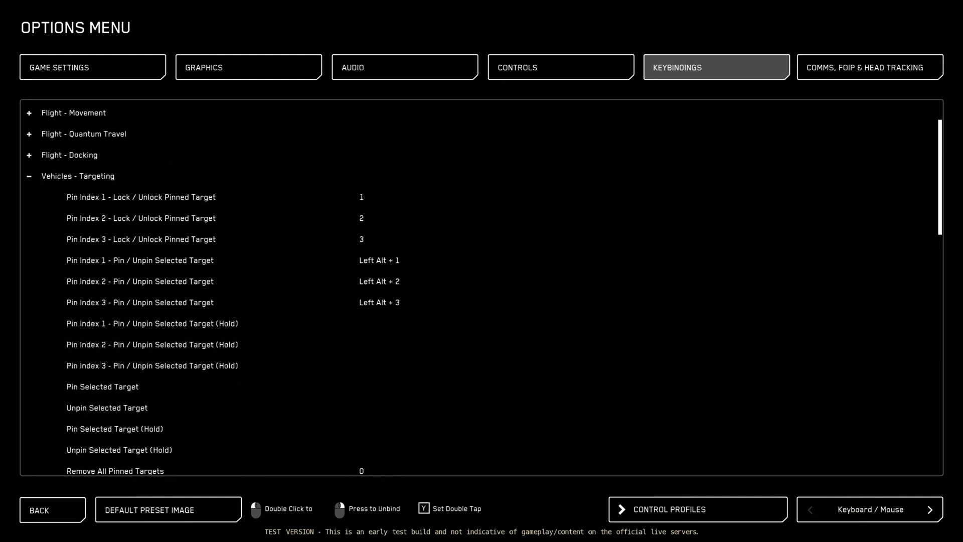
scroll(481, 291, "down", 10)
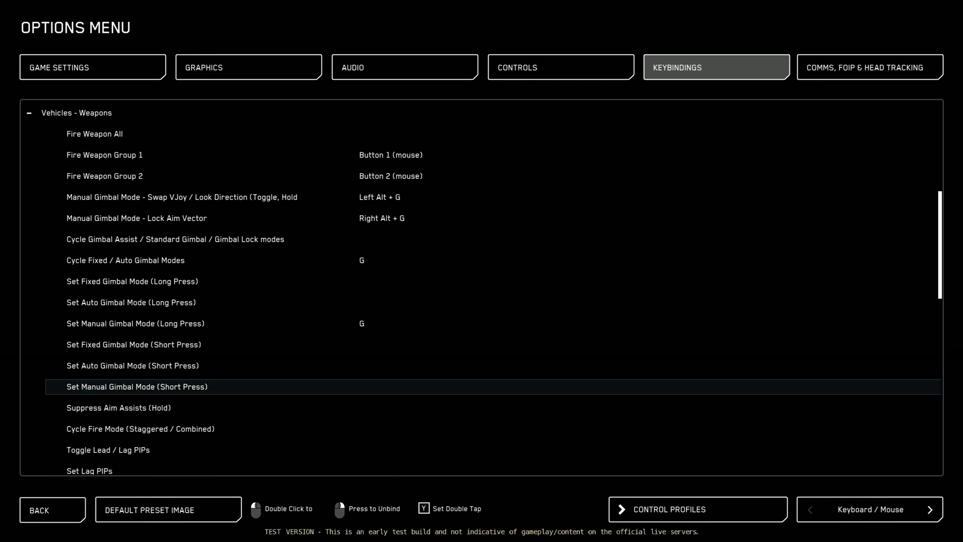
double_click(411, 450)
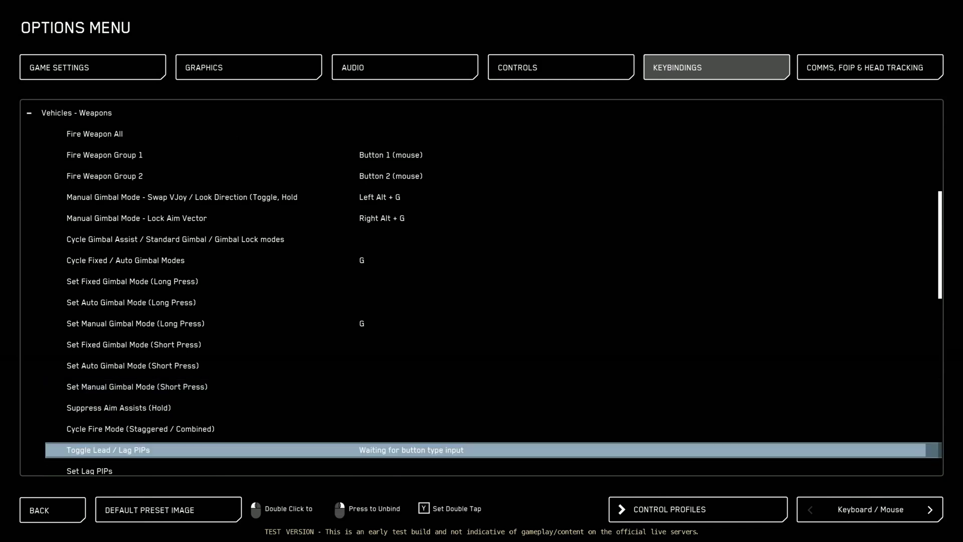
key("Control_R")
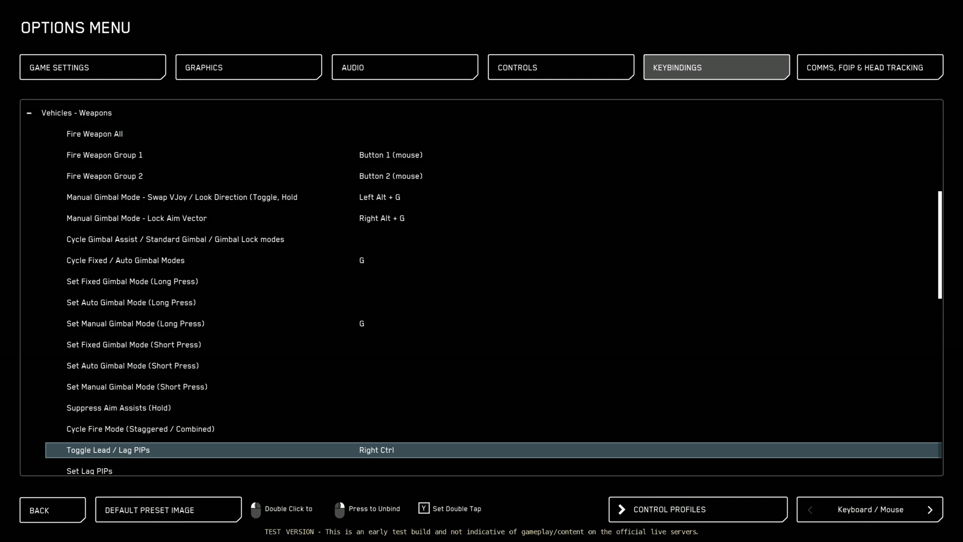
- Under Vehicles - Shields and Countermeasures, bind the Decoy - Launch Burst action to mouse Button 4 and Noise - Deploy to mouse Button 5
scroll(482, 291, "down", 5)
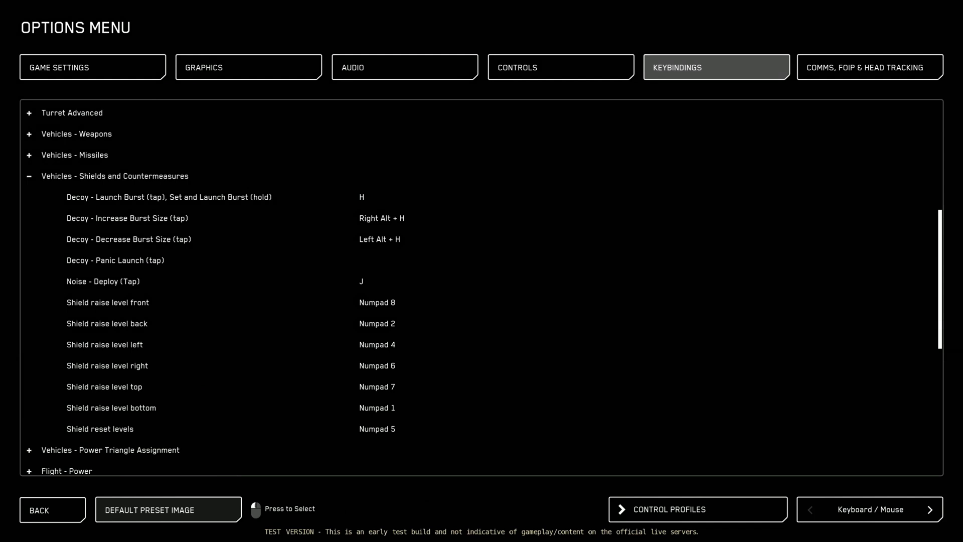
double_click(371, 198)
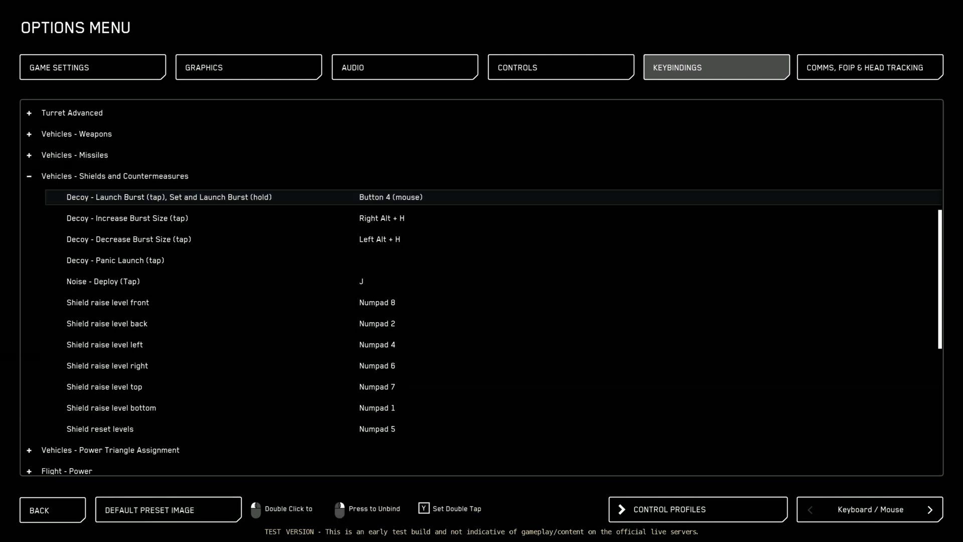
double_click(371, 282)
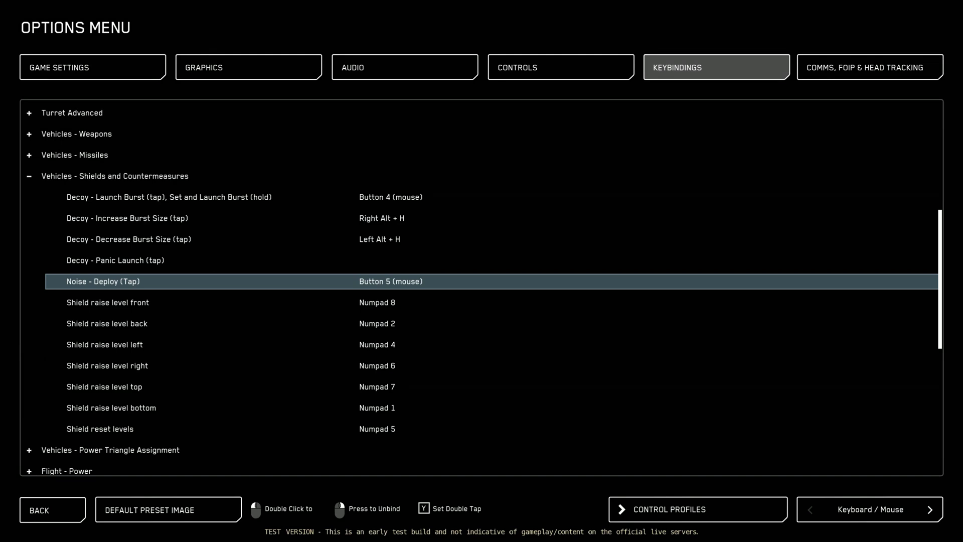
- Under Vehicles - Power Triangle Assignment, bind Weapons - Set to Max (Tap) to 1 and Engines - Set to Max (Tap) to 3, accepting conflicts
left_click(110, 450)
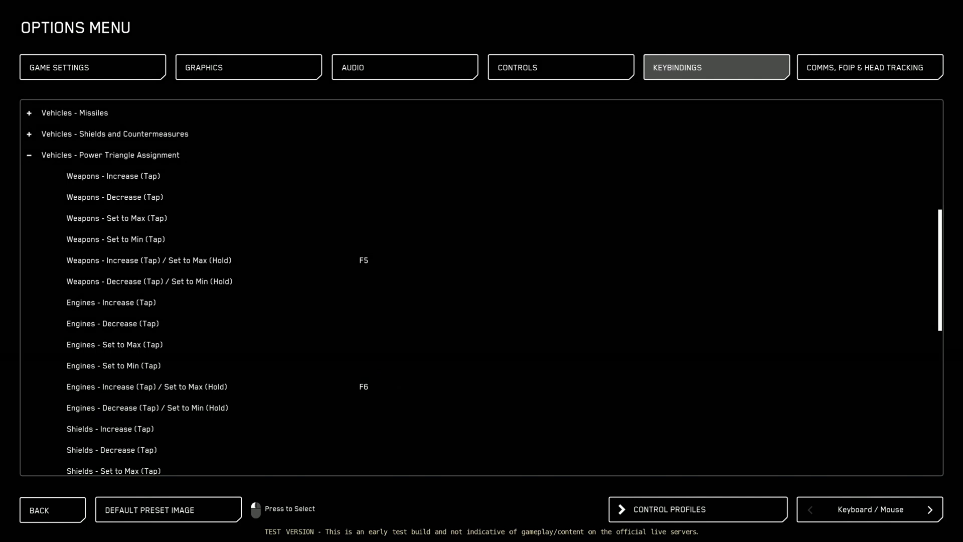
double_click(363, 219)
key("alt+1")
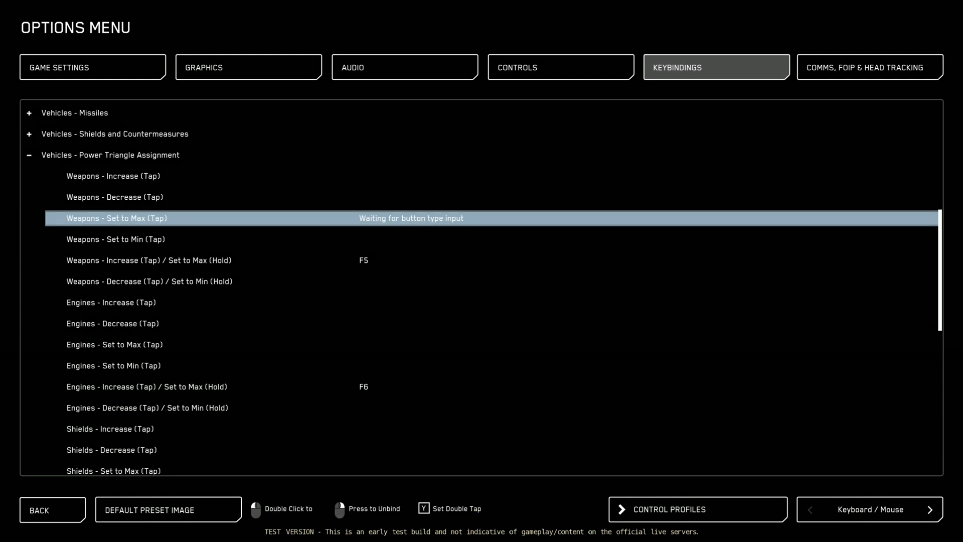
key("Return")
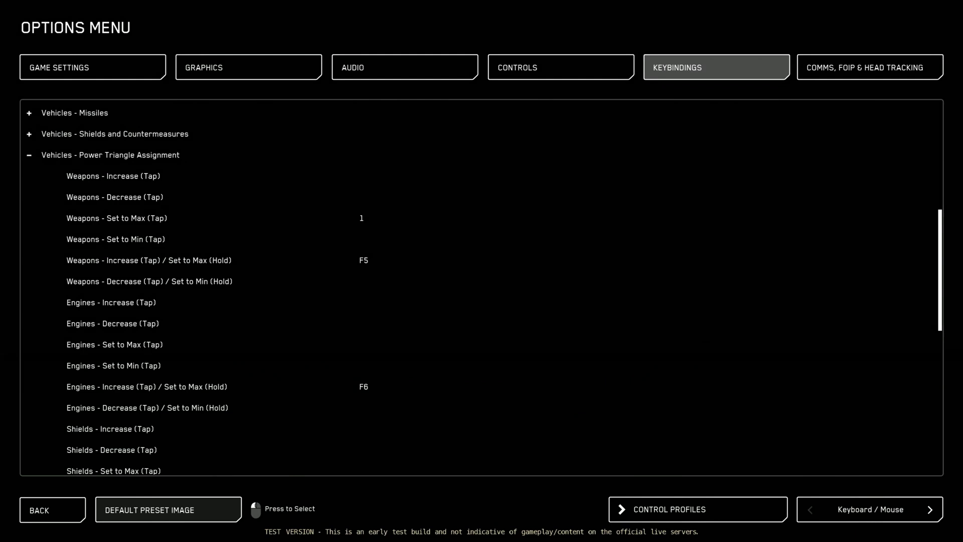
double_click(597, 345)
key("3")
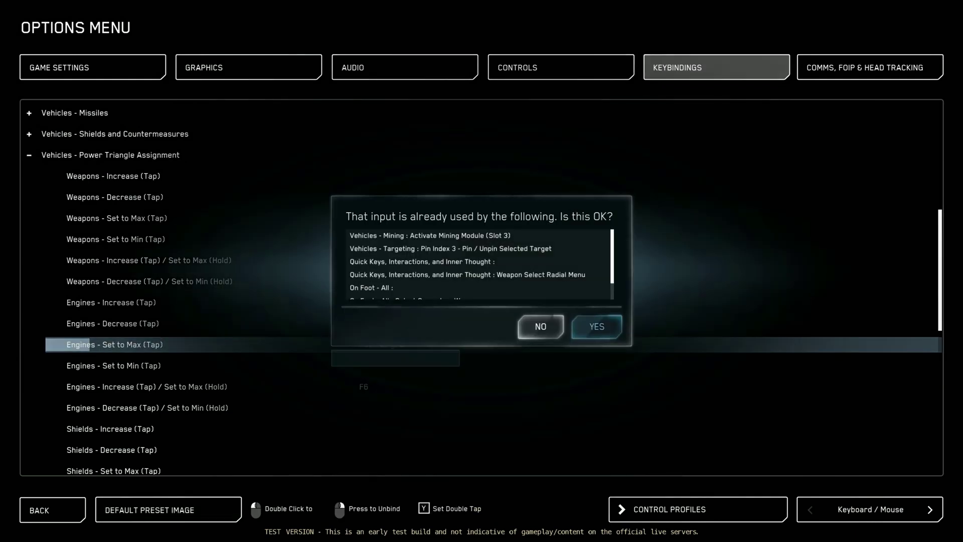
left_click(597, 326)
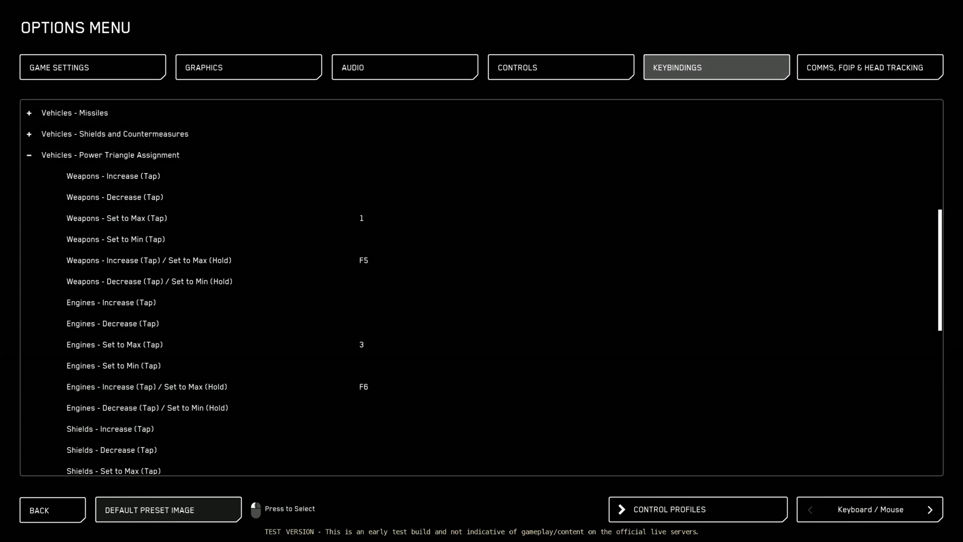
- In the Power Triangle Assignment keybindings, bind Shields - Set to Max (Tap) to 2 and Reset Assignments to 4, accepting conflicts
scroll(482, 292, "down", 1)
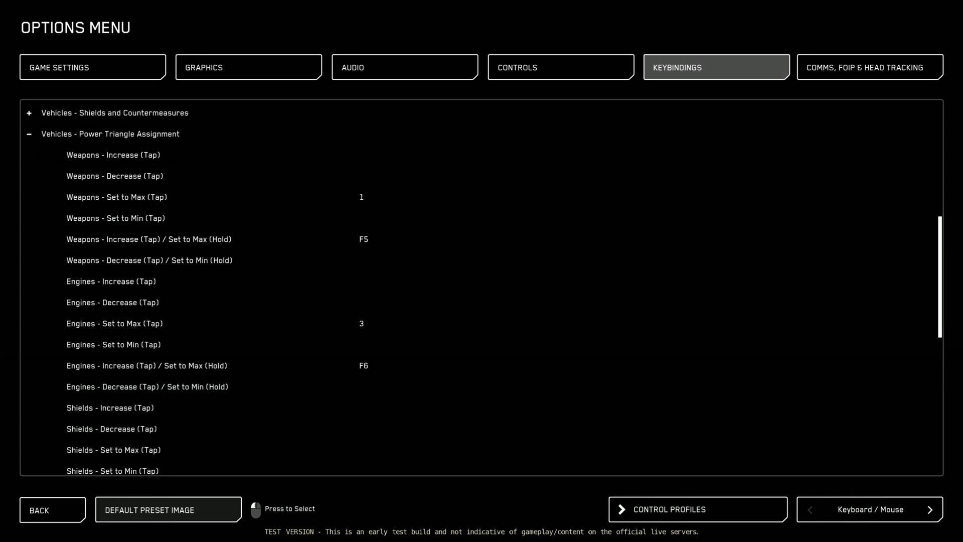
double_click(366, 450)
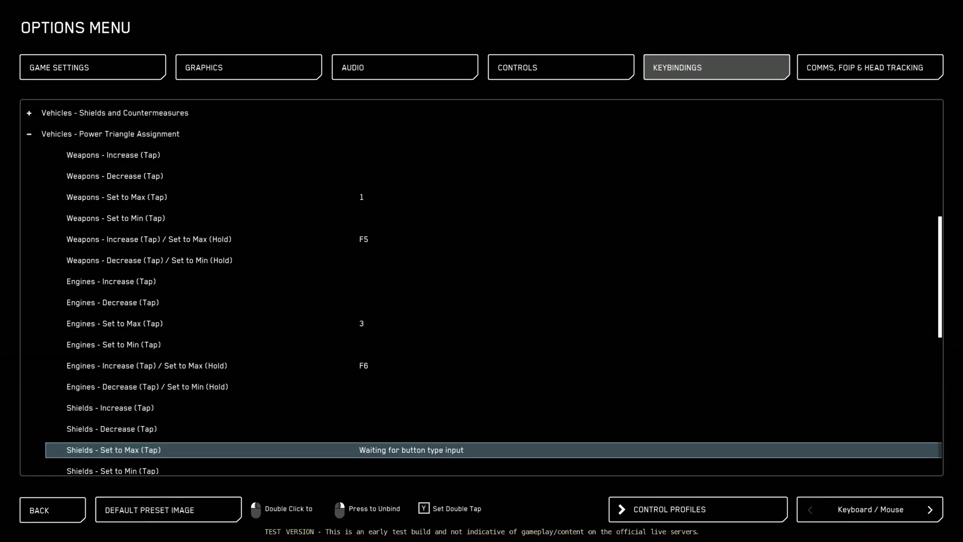
key("2")
left_click(598, 326)
scroll(482, 292, "down", 3)
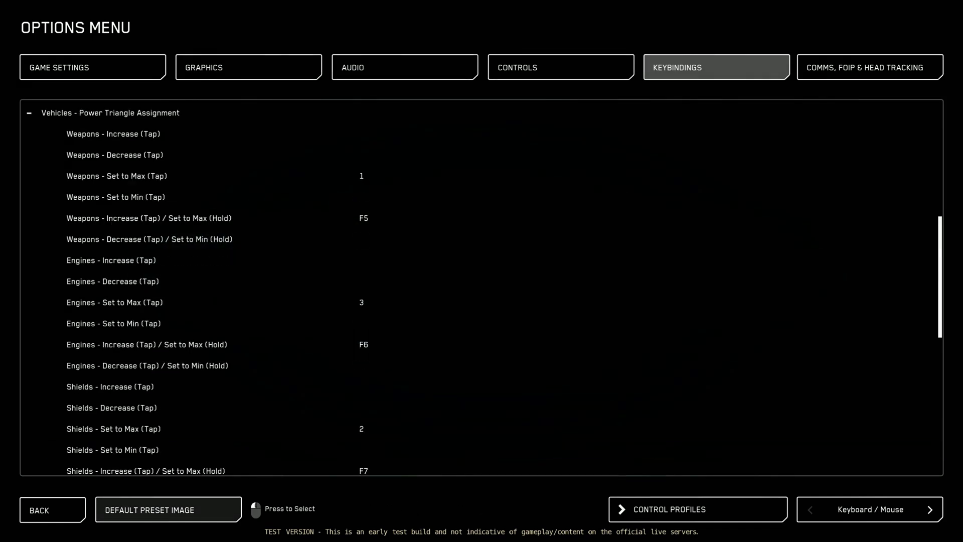
scroll(481, 292, "down", 1)
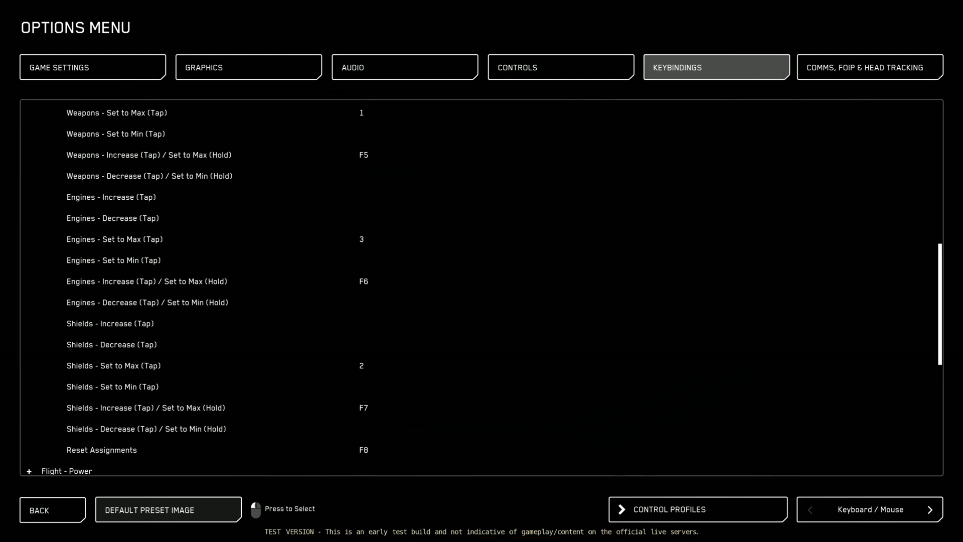
double_click(363, 451)
key("4")
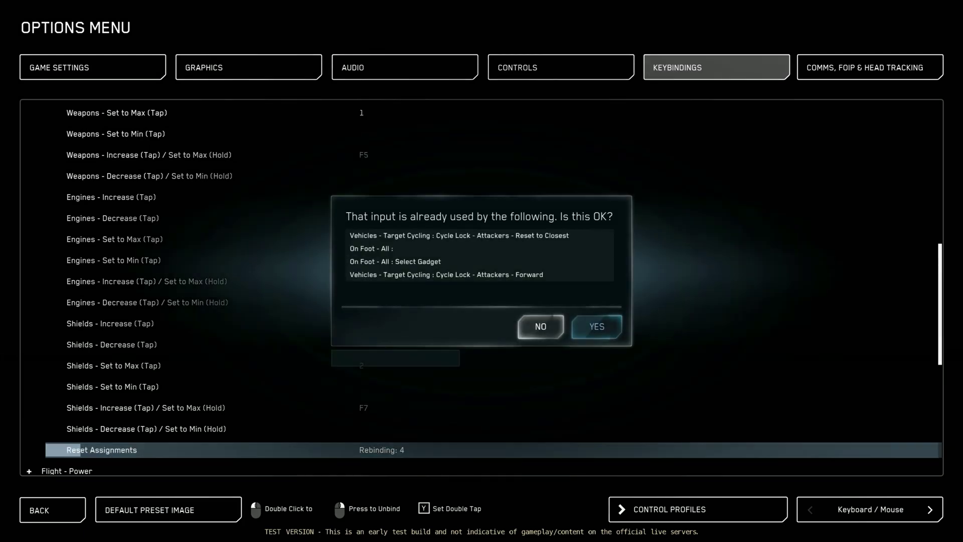
left_click(598, 327)
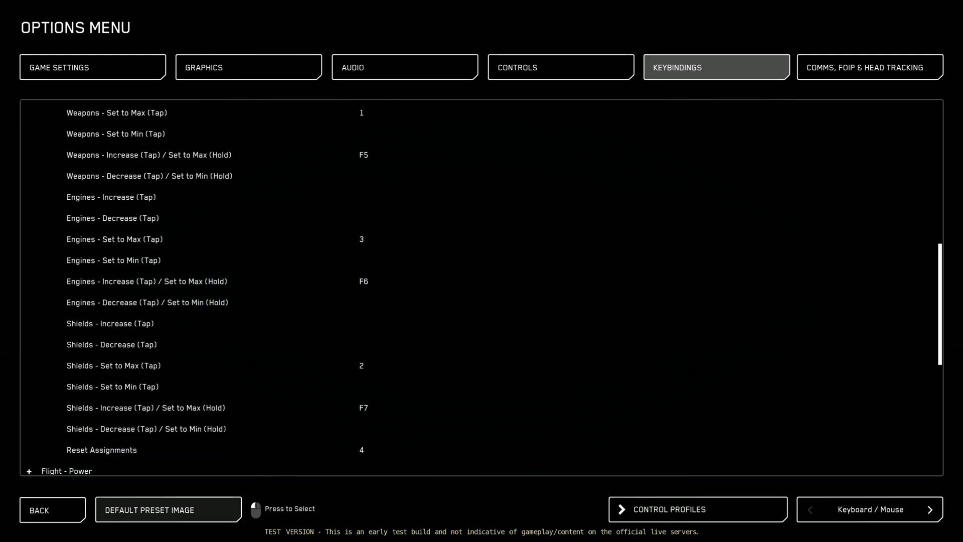